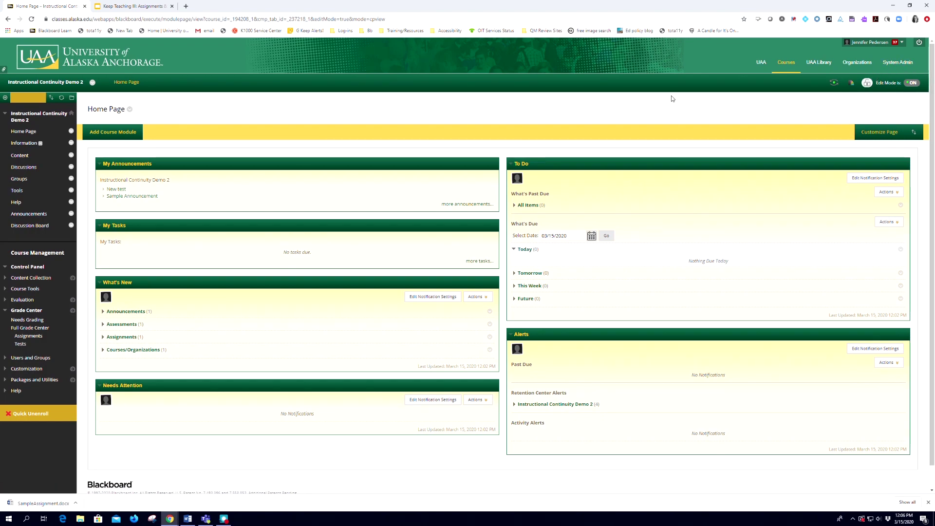
# Step: Create a new assignment named "Project 2" in the course's Content area
pyautogui.click(21, 155)
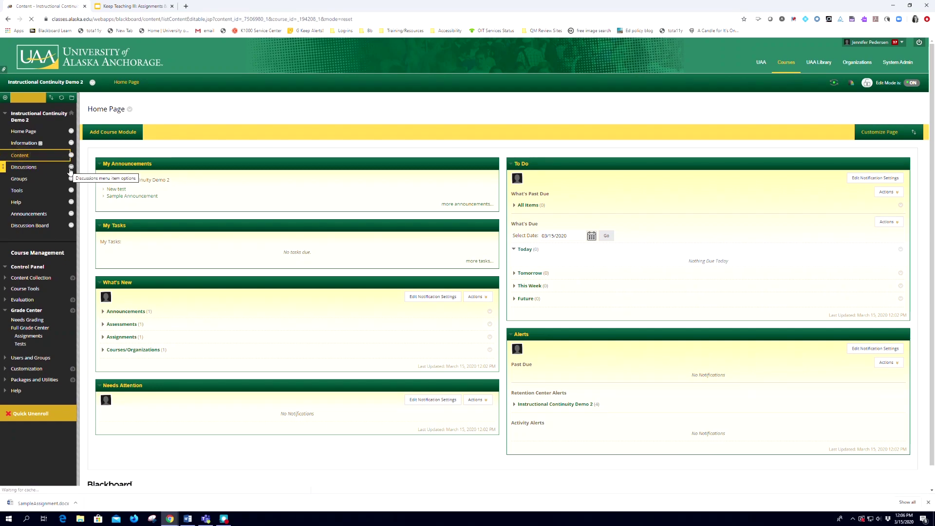
pyautogui.click(93, 137)
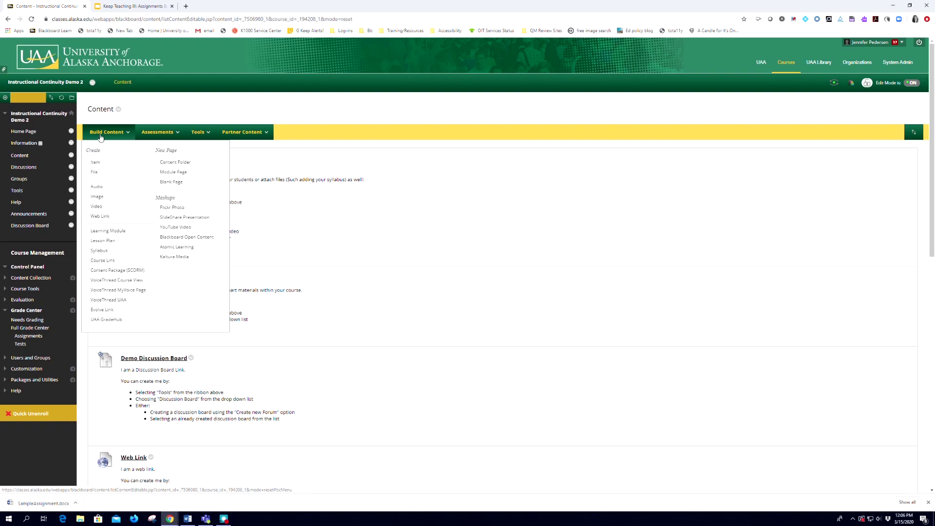
pyautogui.click(156, 133)
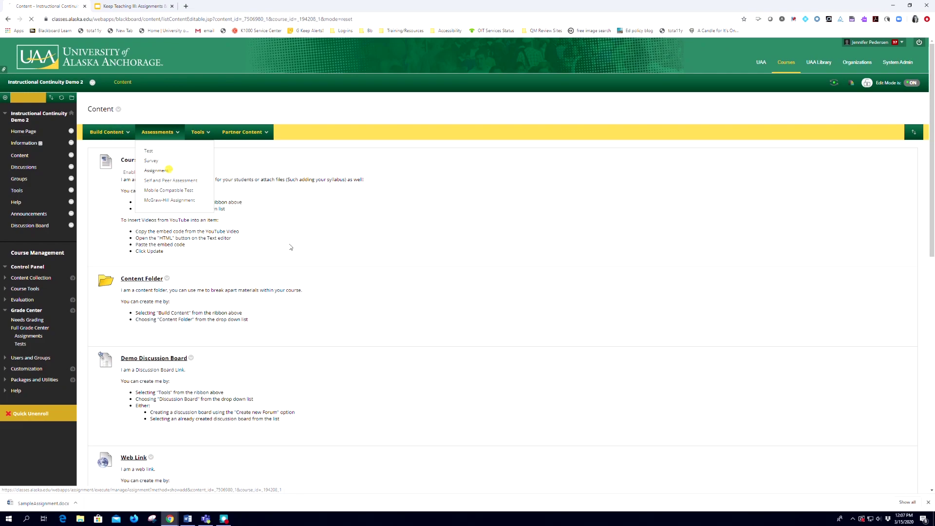
pyautogui.click(168, 171)
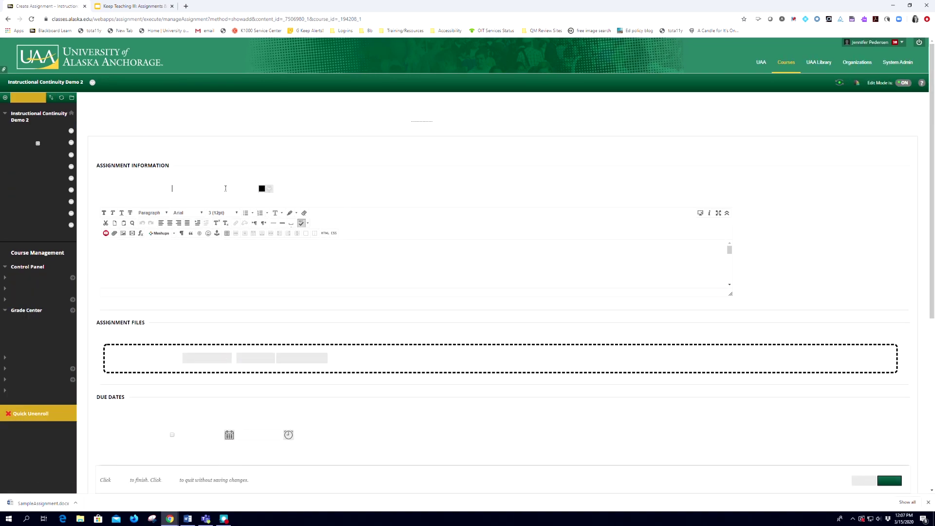
pyautogui.click(225, 188)
pyautogui.write('Project 2')
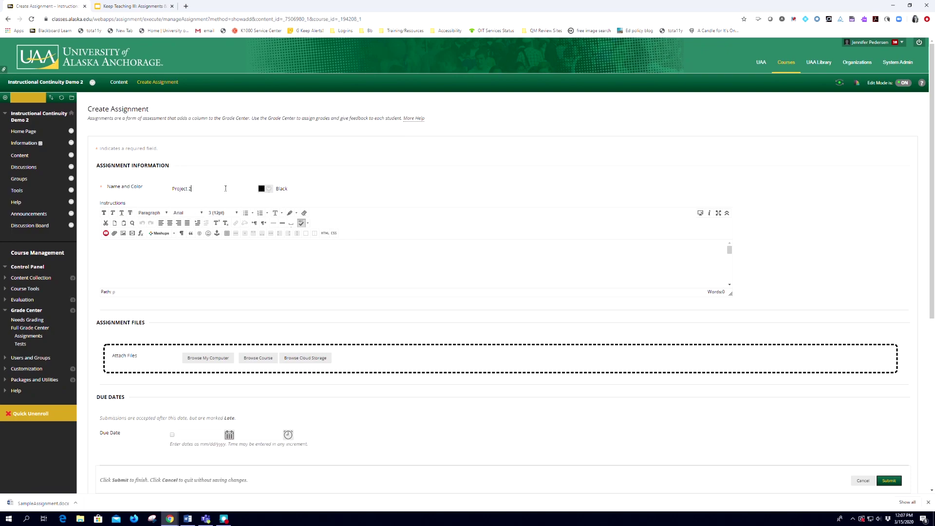
pyautogui.click(232, 253)
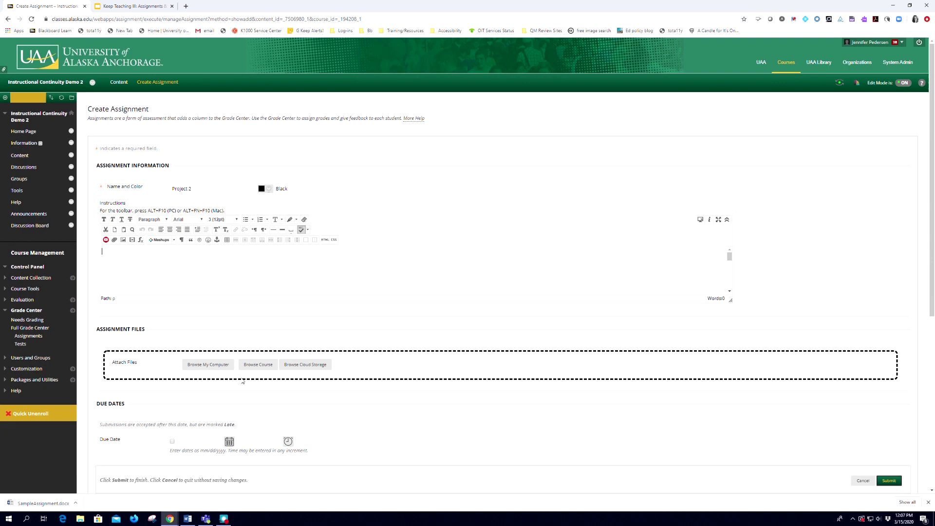
# Step: Set the points possible for the Project 2 assignment to 50
pyautogui.scroll(-4, 442, 388)
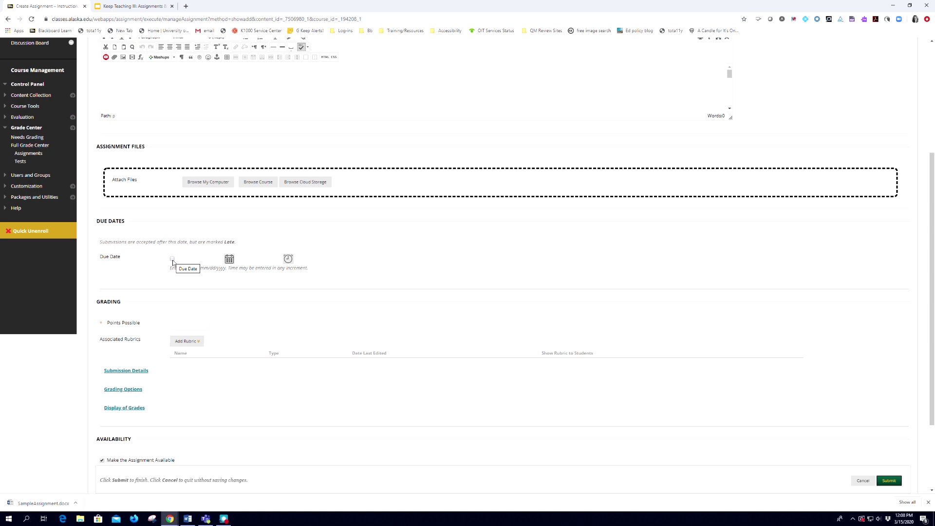
pyautogui.click(183, 325)
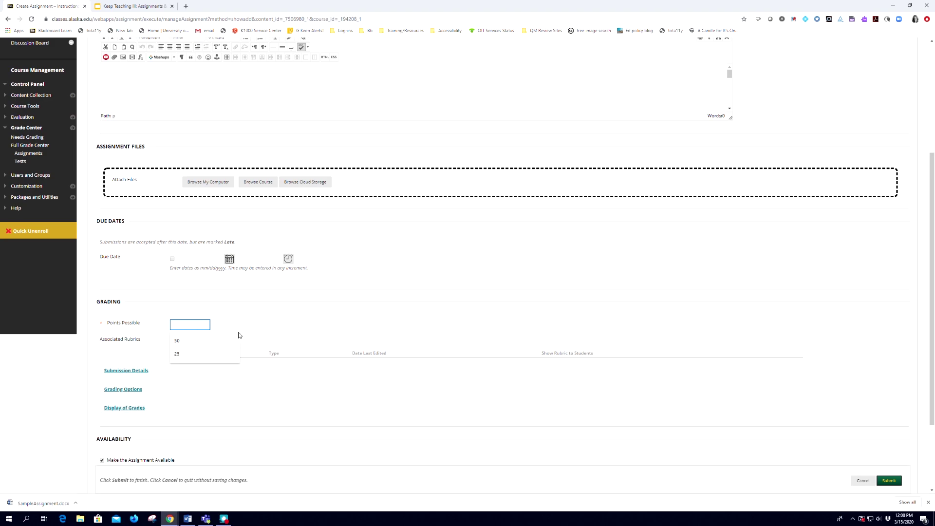
pyautogui.click(178, 340)
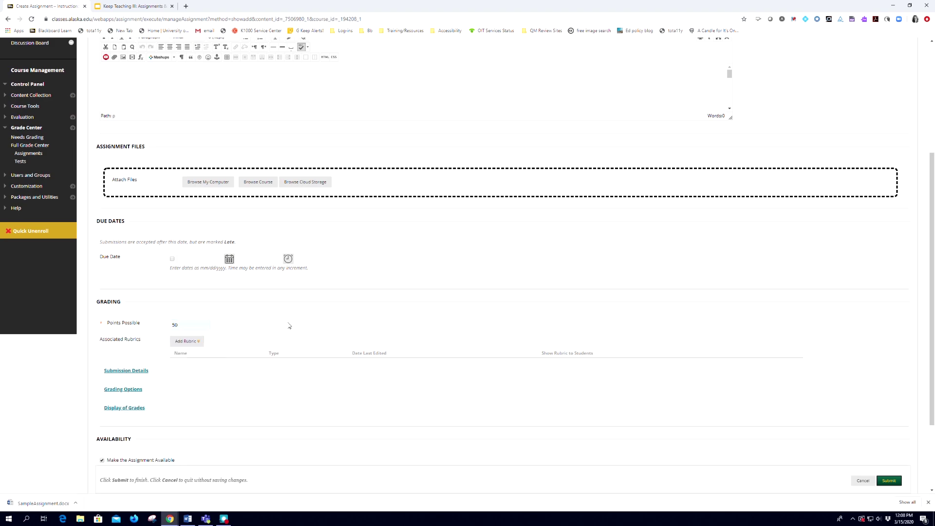
# Step: In the submission details, allow multiple attempts with a maximum of 2
pyautogui.scroll(-2, 291, 331)
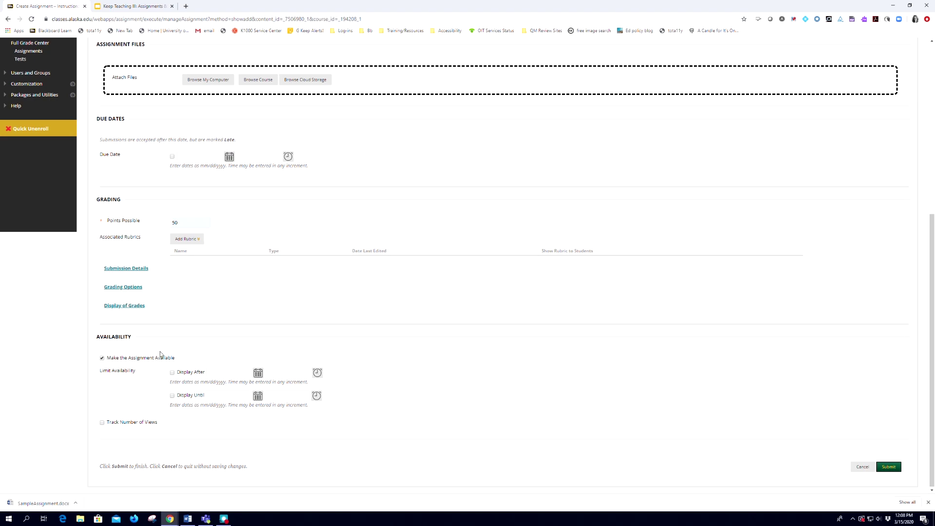
pyautogui.click(128, 268)
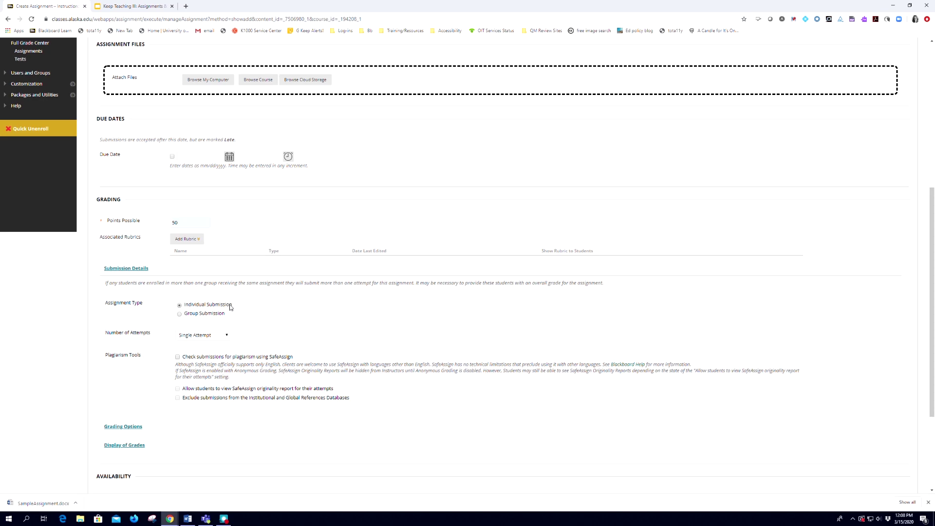
pyautogui.click(226, 336)
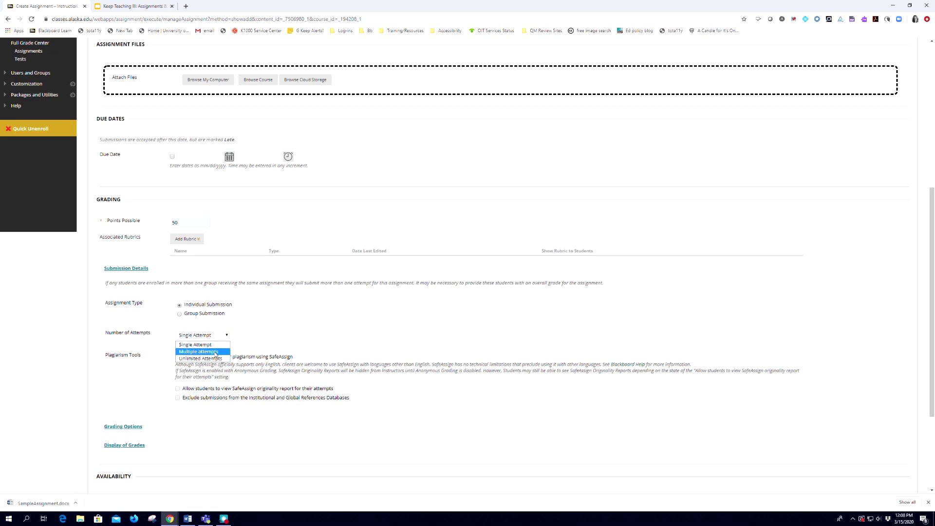
pyautogui.click(215, 352)
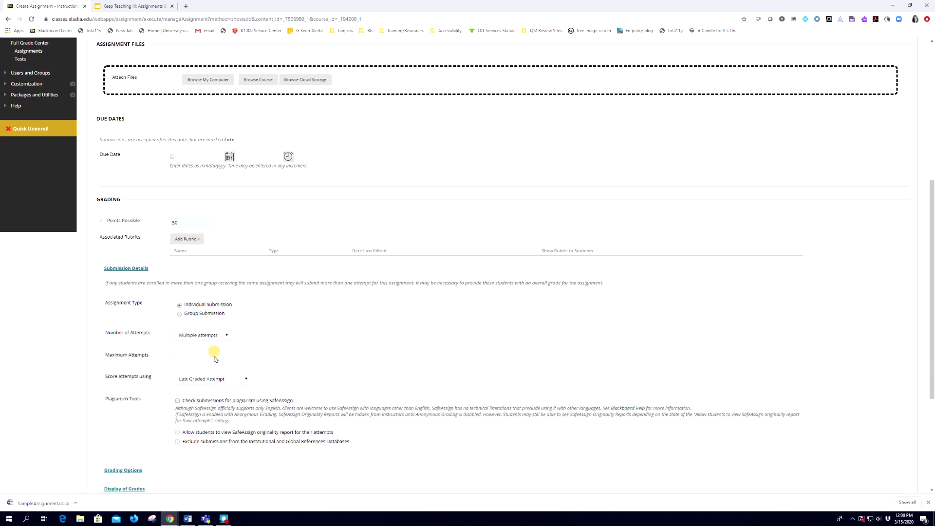
pyautogui.click(182, 358)
pyautogui.click(274, 362)
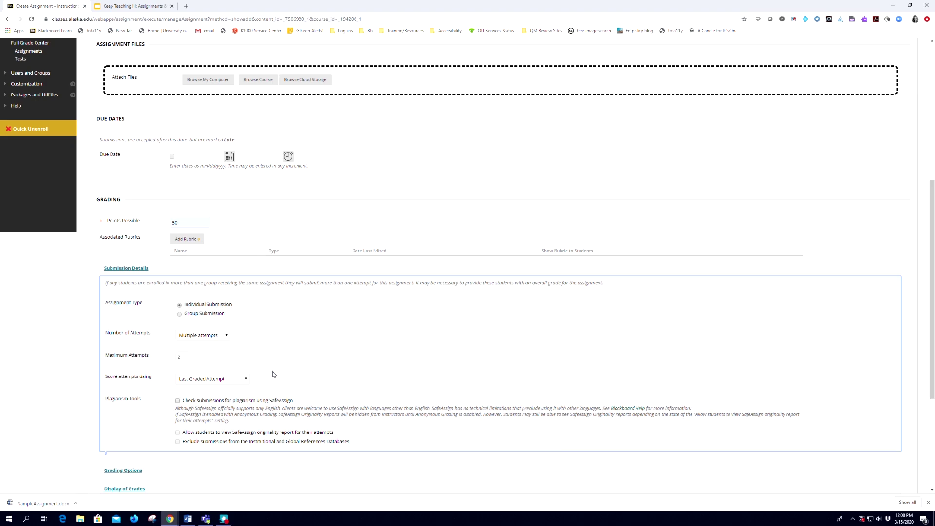
# Step: Review the grading options and set grades to display as Score, included in Grade Center grading calculations
pyautogui.scroll(-2, 273, 370)
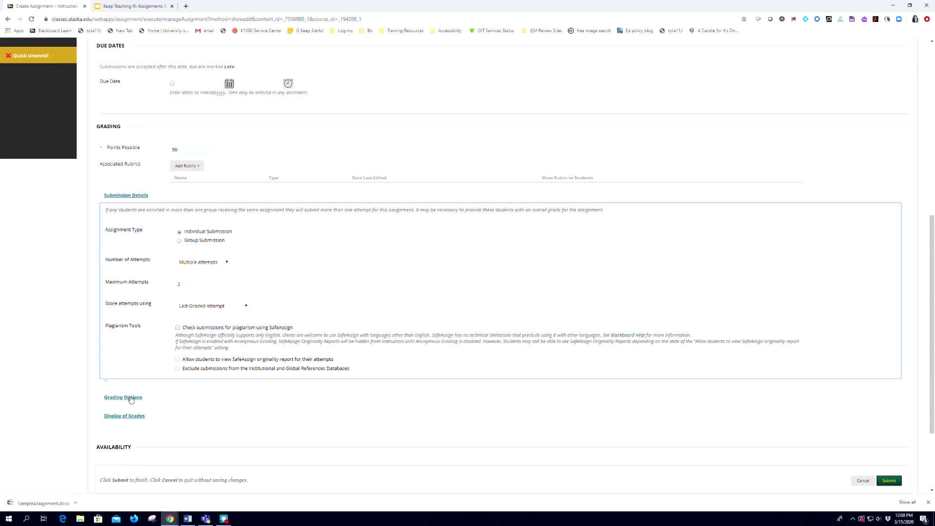
pyautogui.click(147, 404)
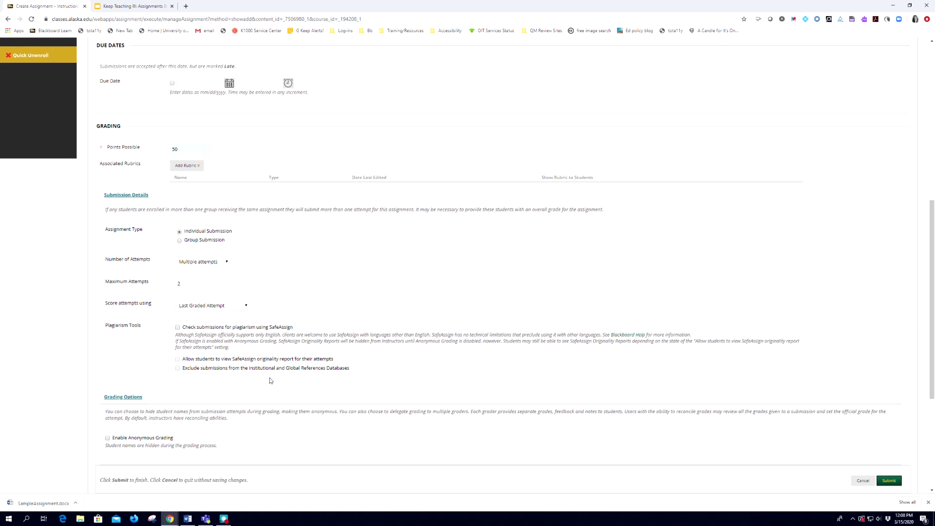
pyautogui.scroll(-4, 269, 378)
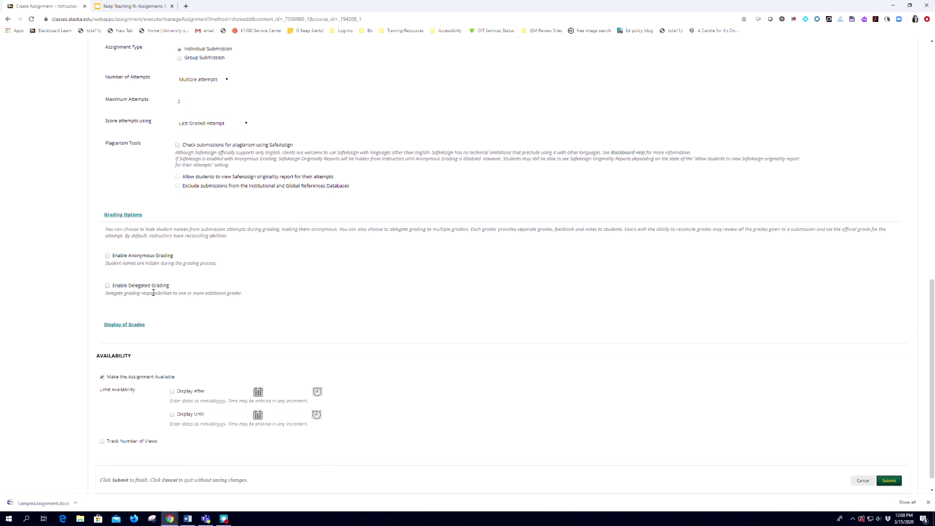
pyautogui.click(128, 215)
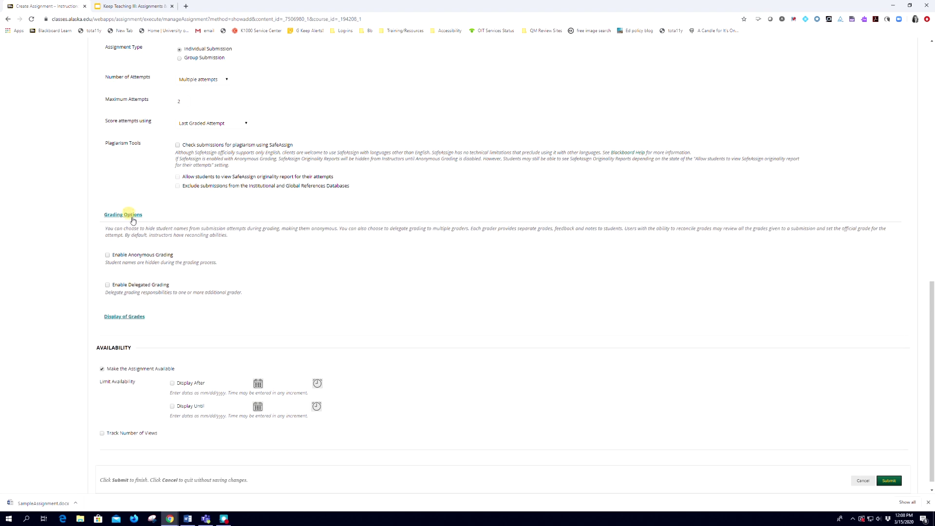
pyautogui.click(133, 311)
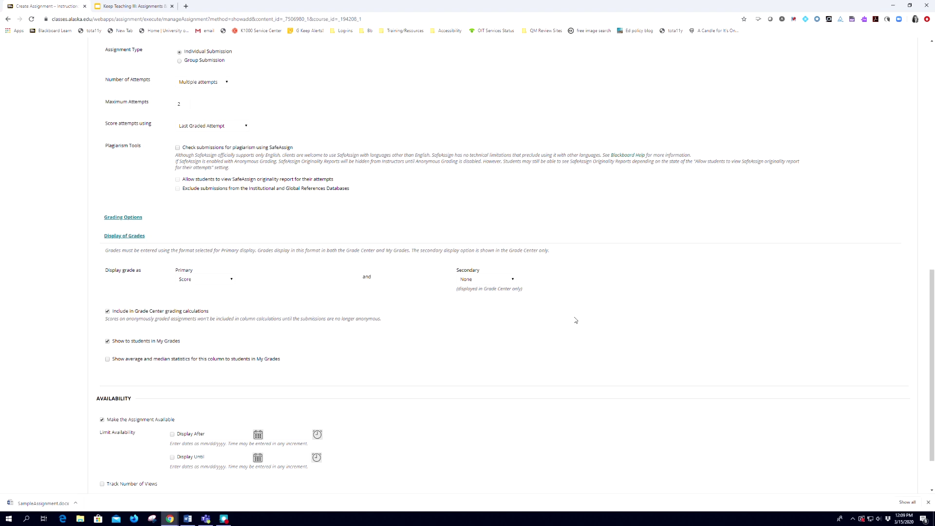
pyautogui.click(232, 281)
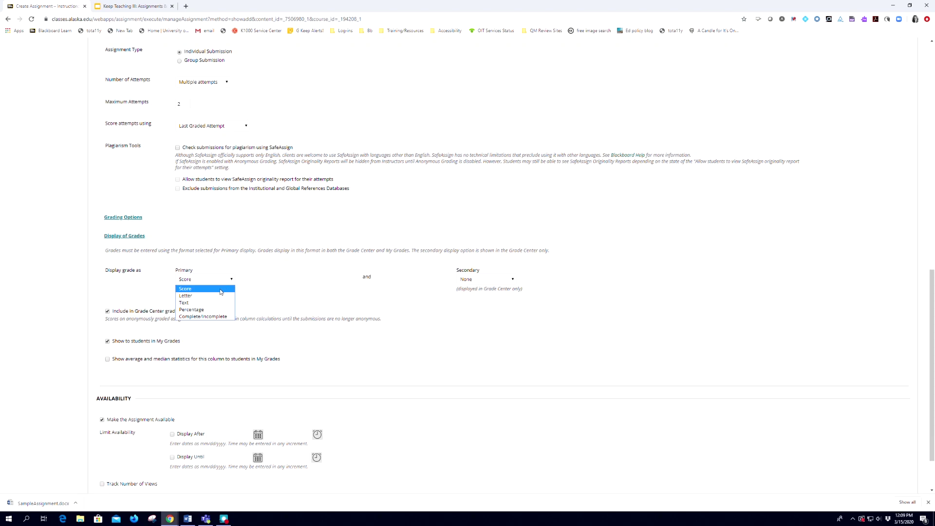
pyautogui.click(221, 289)
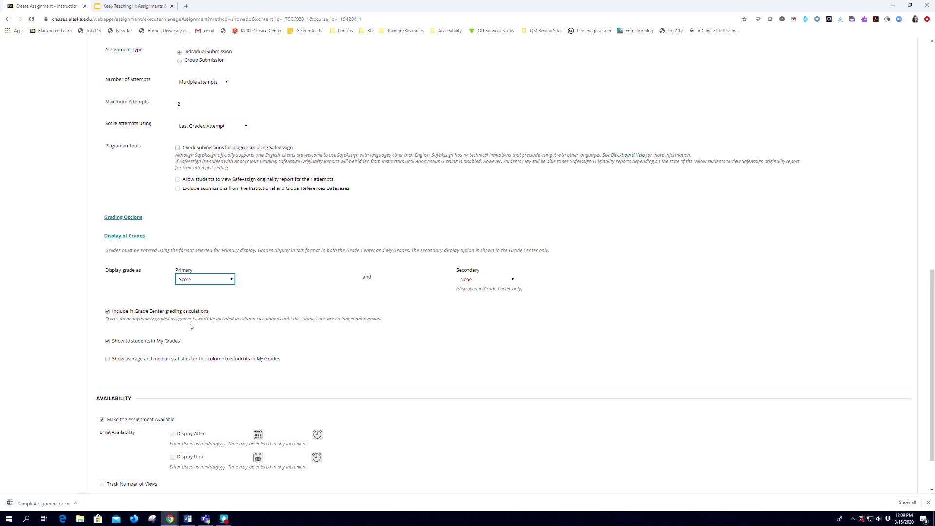
pyautogui.click(109, 314)
pyautogui.click(108, 312)
pyautogui.click(108, 311)
# Step: Enable tracking the number of views for the assignment and submit it
pyautogui.scroll(5, 146, 407)
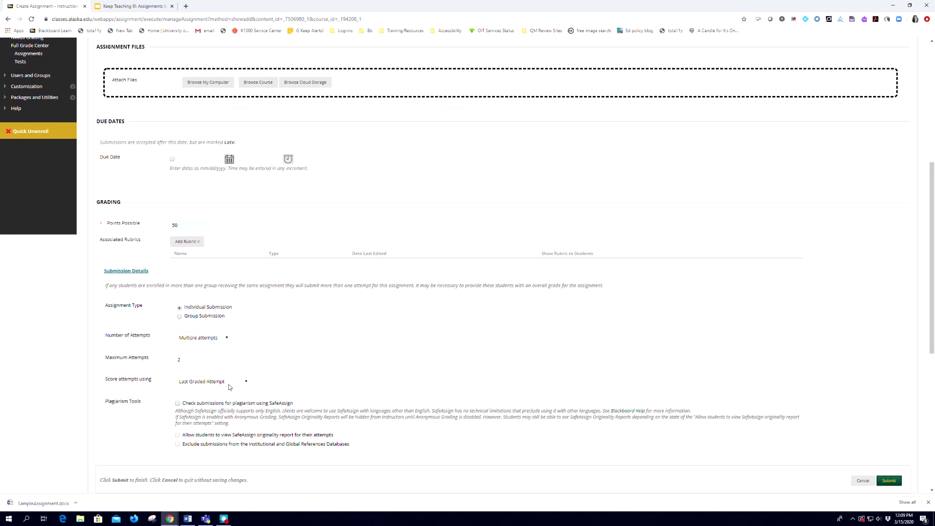
pyautogui.scroll(-3, 230, 387)
pyautogui.scroll(-2, 229, 387)
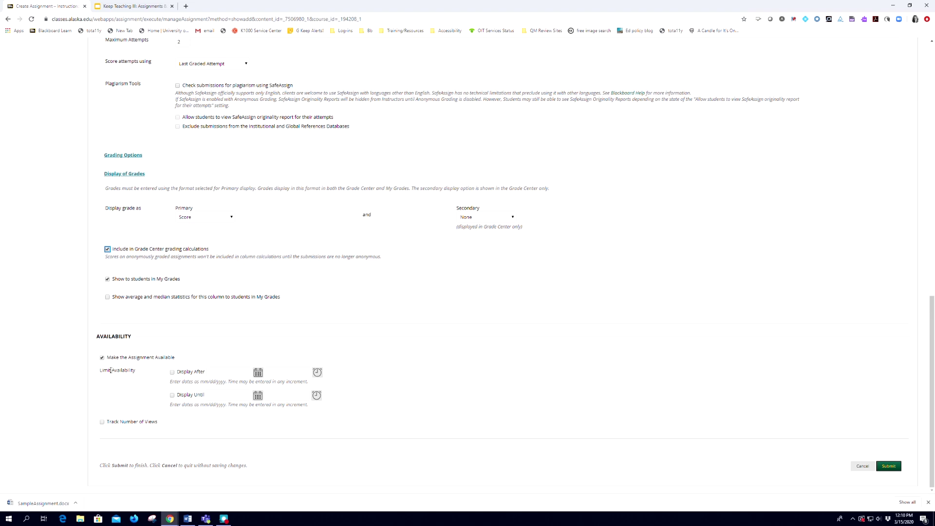
pyautogui.click(101, 422)
pyautogui.click(893, 468)
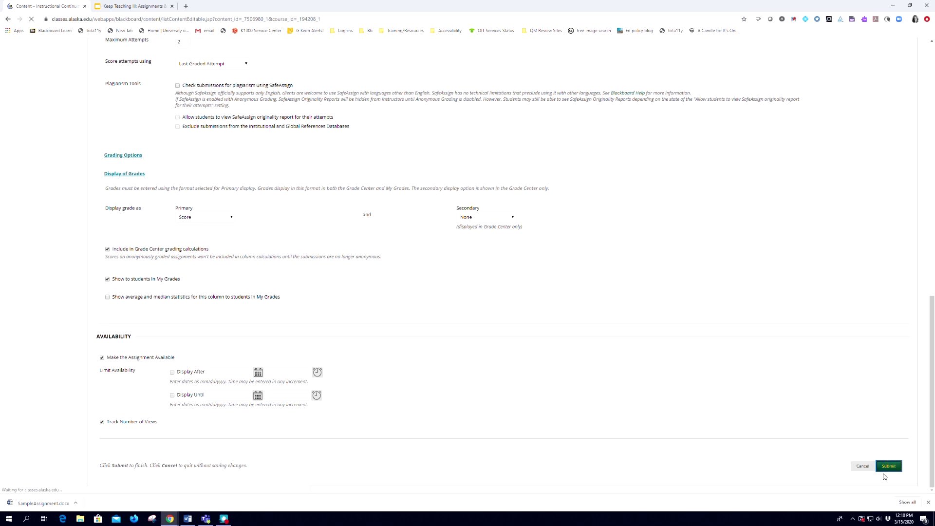
# Step: Move the Project 2 assignment up the content list, between Web Link and the online course readiness quiz
pyautogui.scroll(-8, 522, 291)
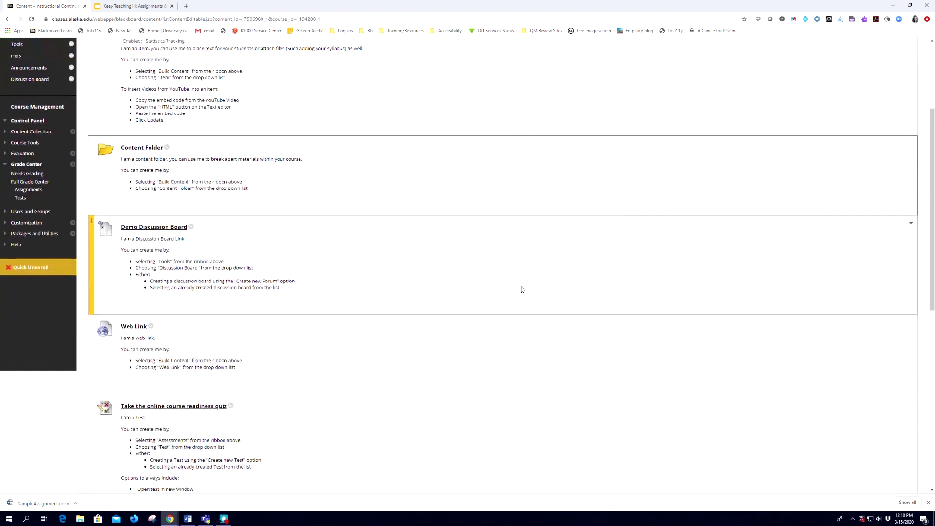
pyautogui.scroll(-3, 522, 290)
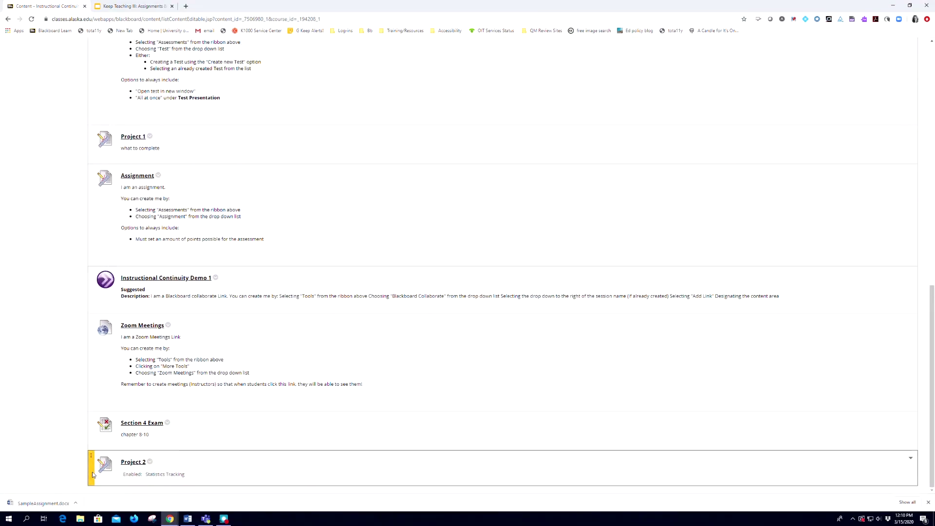
pyautogui.moveTo(96, 451); pyautogui.dragTo(143, 176)
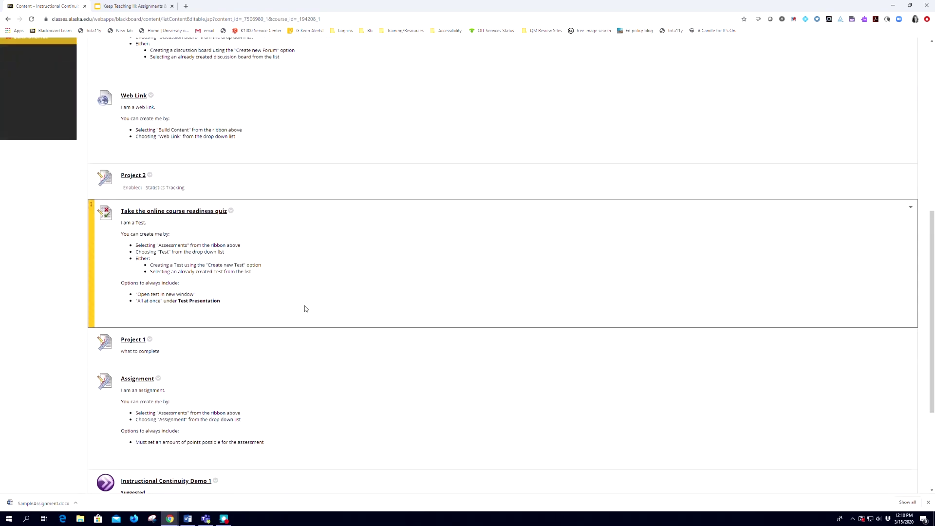
# Step: Inside the Content Folder, start a new test and name it "Section 5 Exam"
pyautogui.scroll(3, 306, 308)
pyautogui.scroll(1, 306, 309)
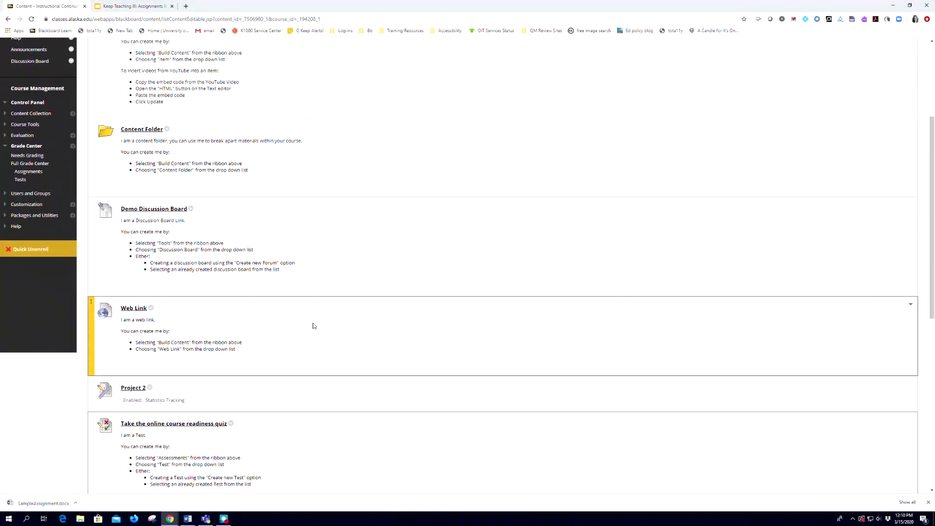
pyautogui.click(146, 130)
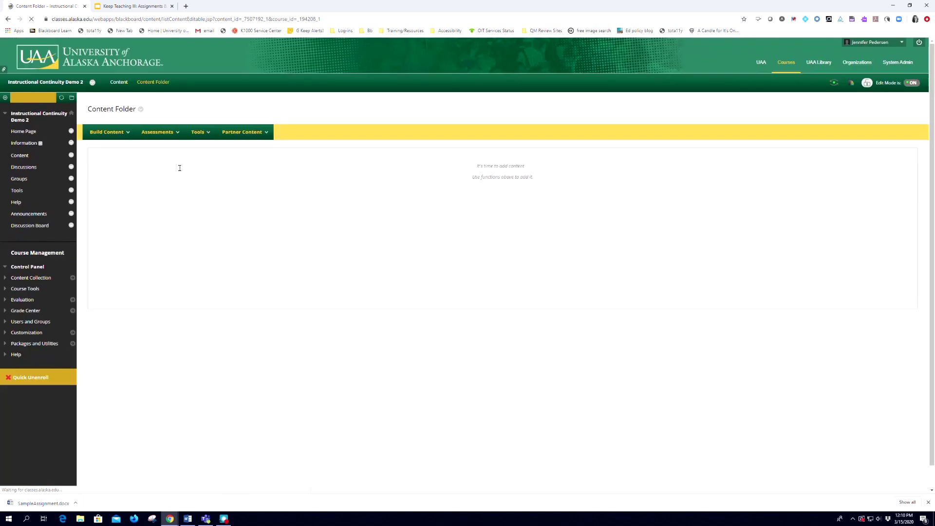
pyautogui.click(178, 133)
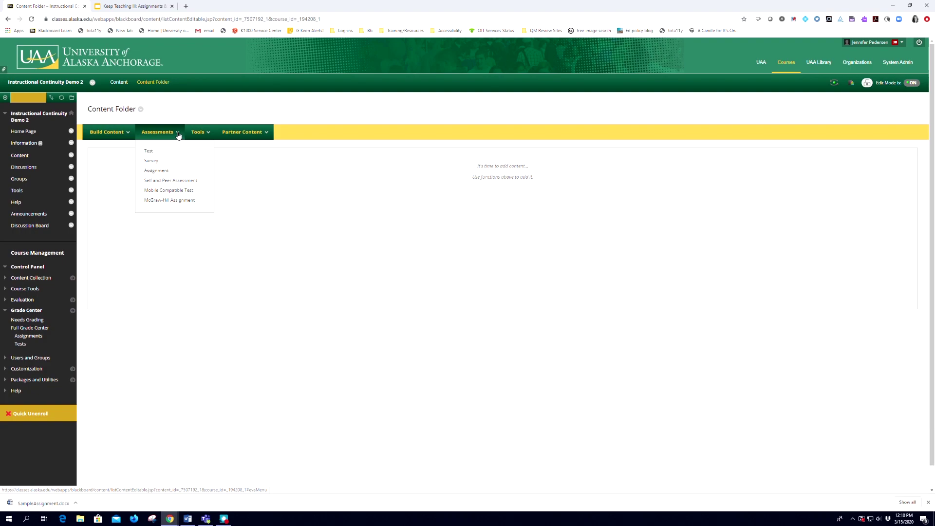
pyautogui.click(200, 132)
pyautogui.click(179, 135)
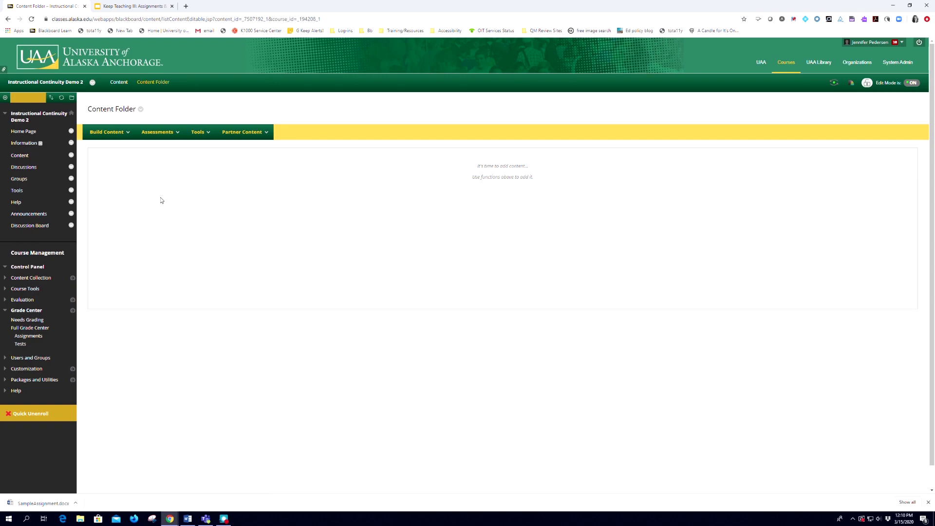
pyautogui.click(178, 133)
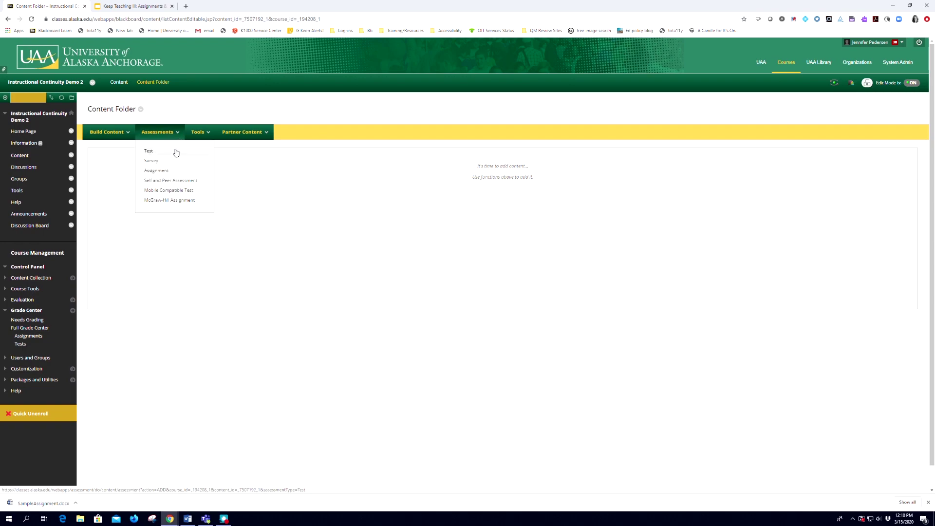
pyautogui.click(175, 152)
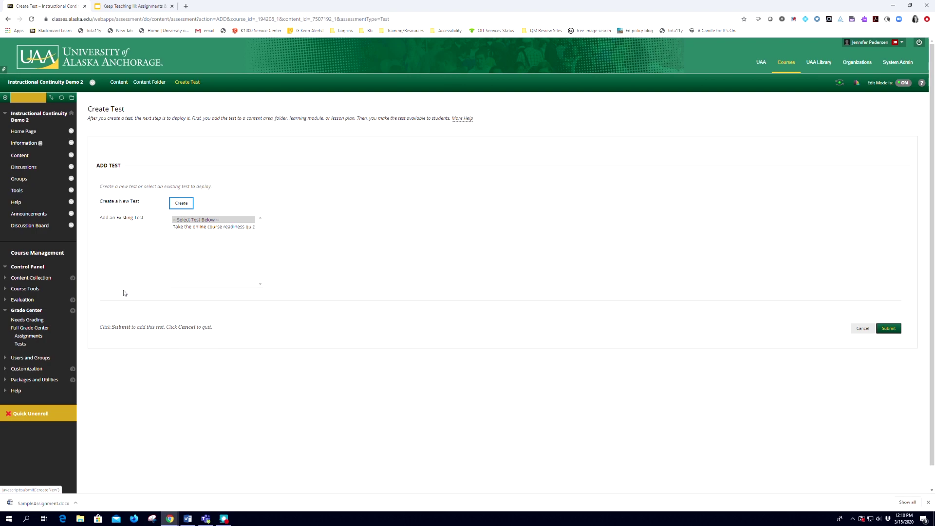
pyautogui.click(182, 203)
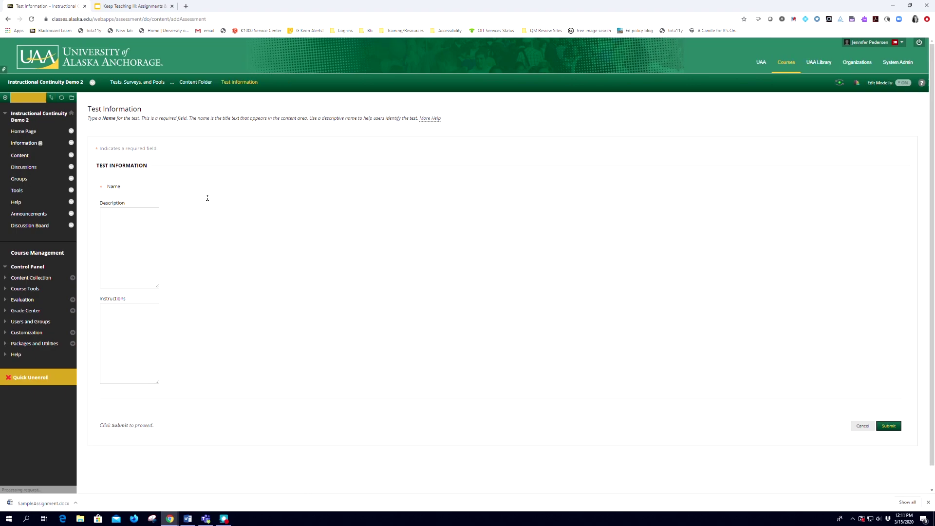
pyautogui.write('Section 5 Exam')
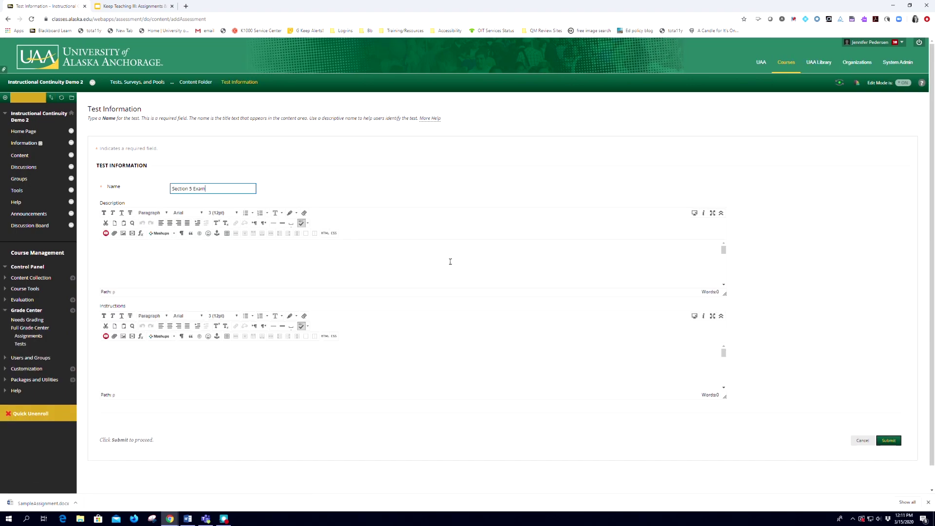
# Step: Enter the description "chapt 11-15" and the instructions "time" and "attempts" on separate lines, then submit the test information
pyautogui.click(370, 275)
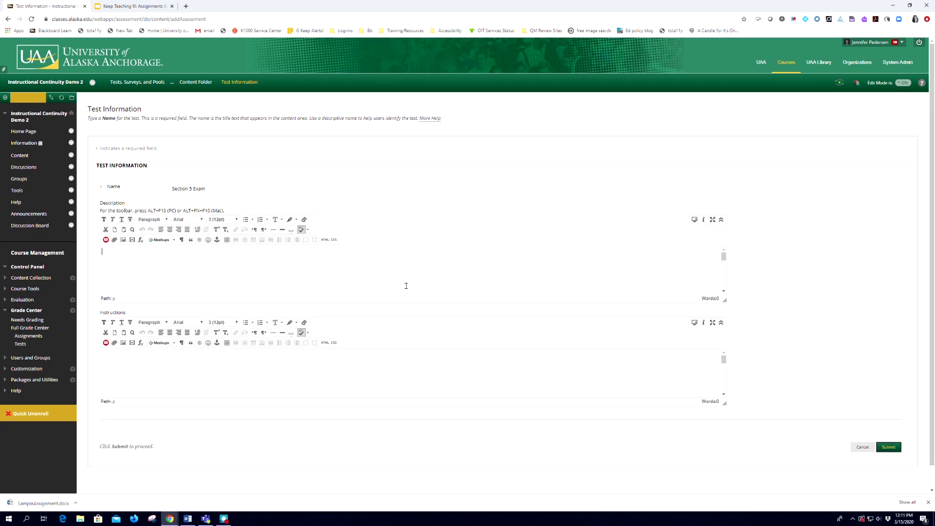
pyautogui.write('chapt 11-15')
pyautogui.press('Return')
pyautogui.click(259, 376)
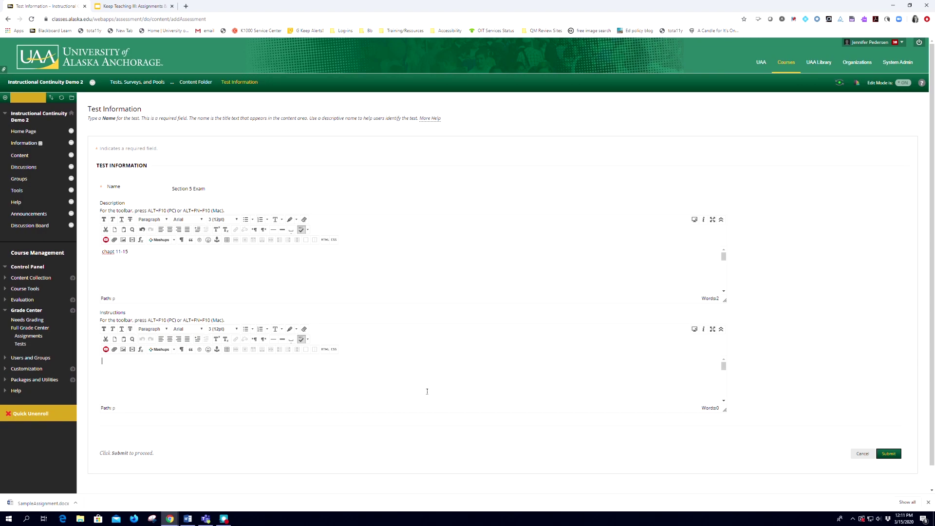
pyautogui.write('time ')
pyautogui.write('attempts')
pyautogui.click(889, 454)
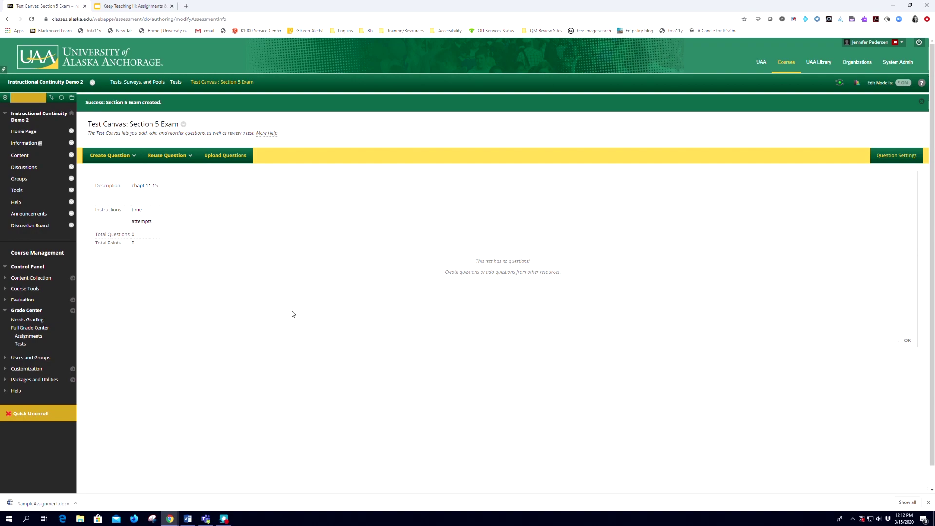
# Step: Create an essay question with the text "question", leave the sample answer empty, and submit it
pyautogui.click(127, 157)
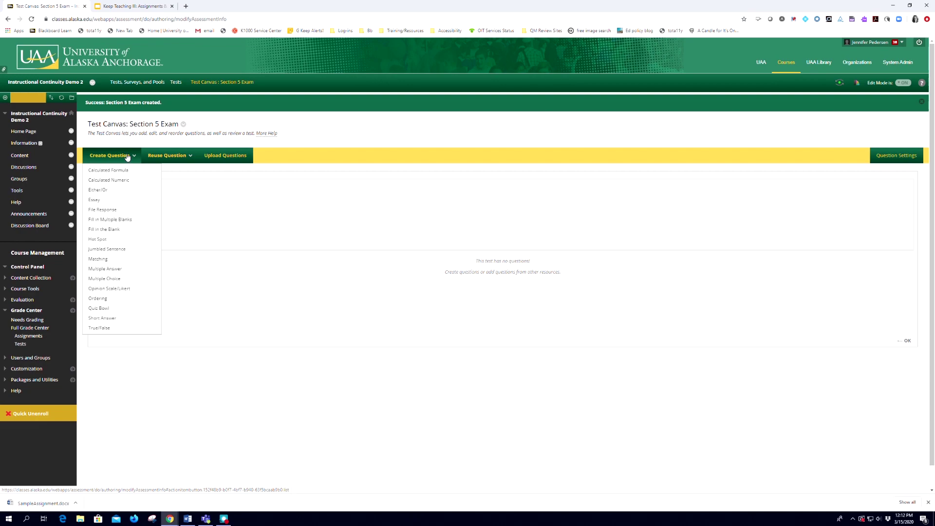
pyautogui.click(94, 199)
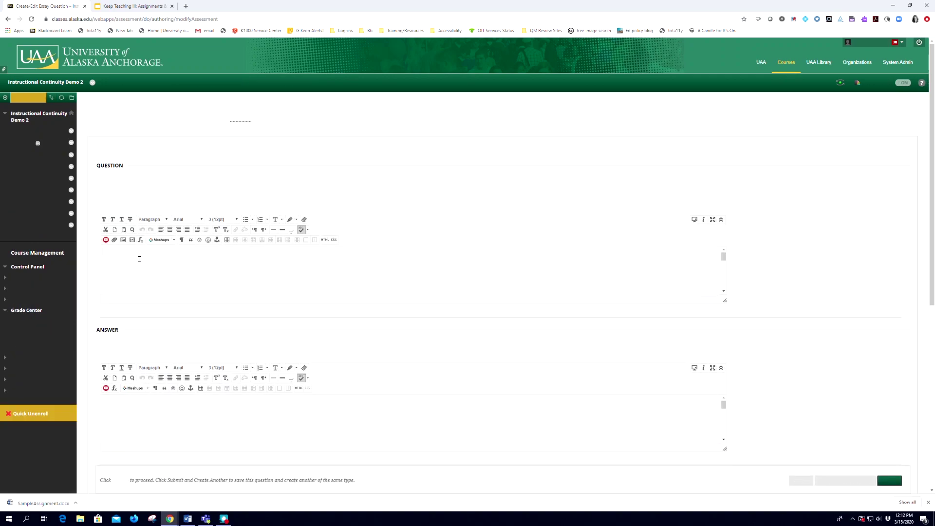
pyautogui.click(140, 253)
pyautogui.write('Question')
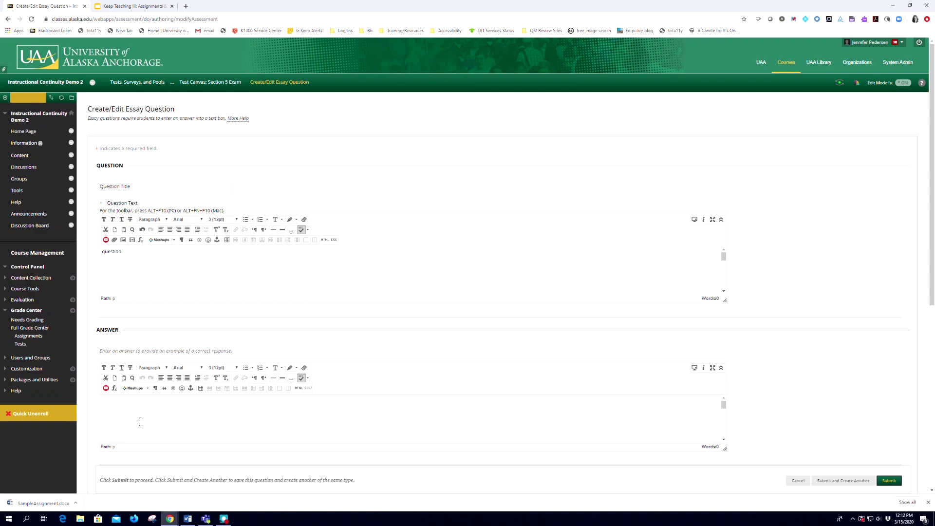
pyautogui.press('Tab')
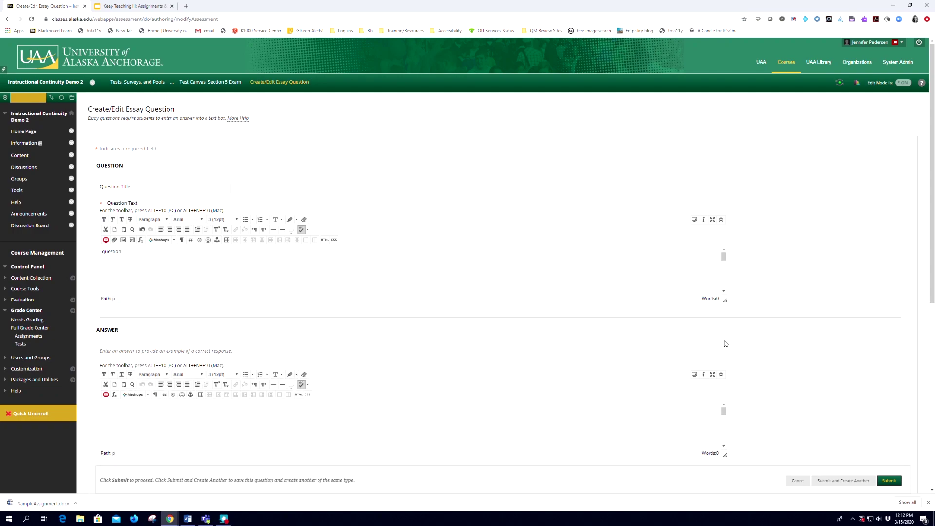
pyautogui.scroll(-3, 646, 351)
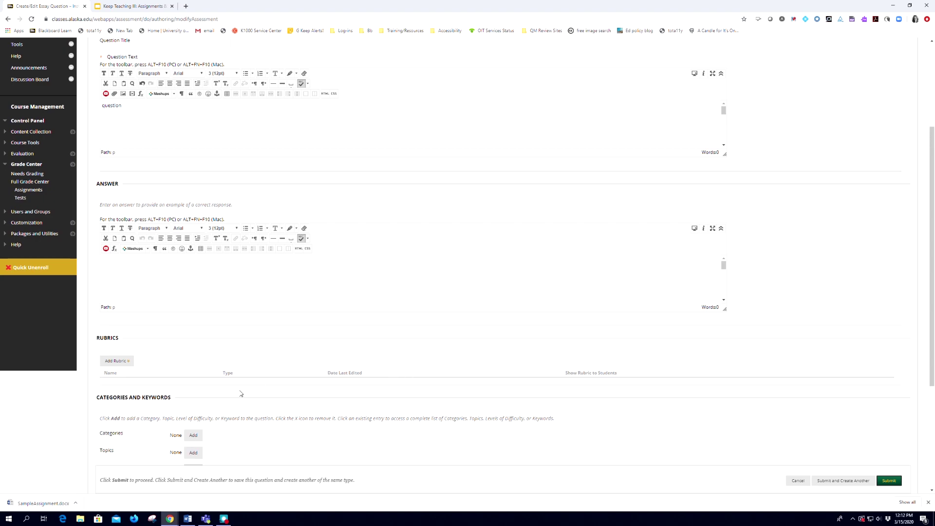
pyautogui.scroll(-3, 240, 394)
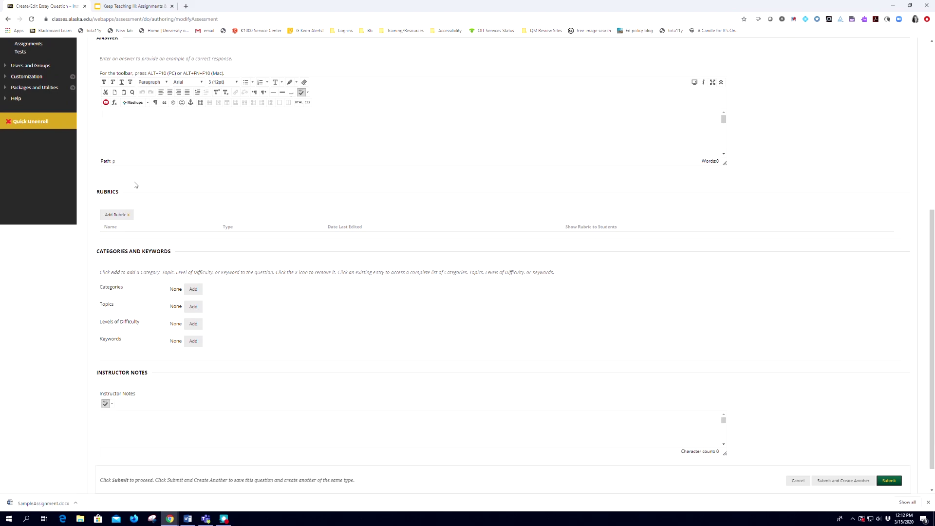
pyautogui.scroll(-1, 309, 410)
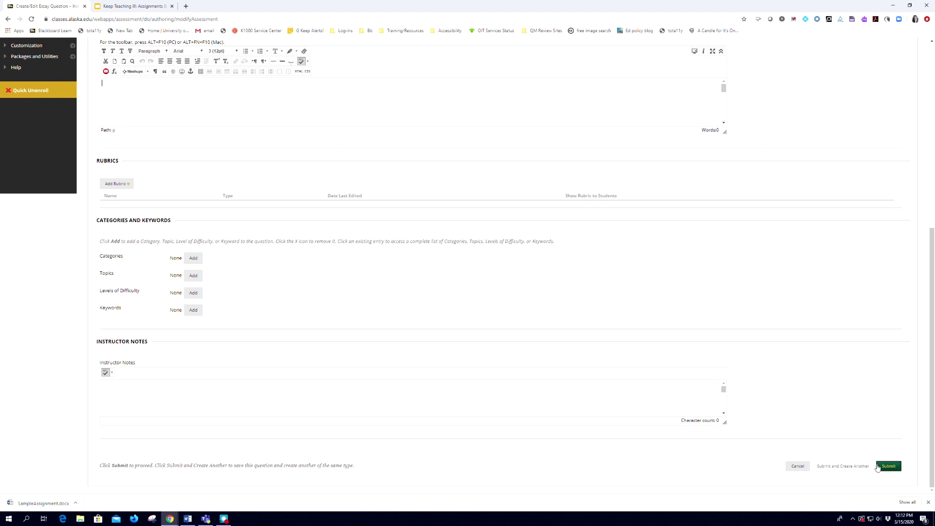
pyautogui.click(885, 468)
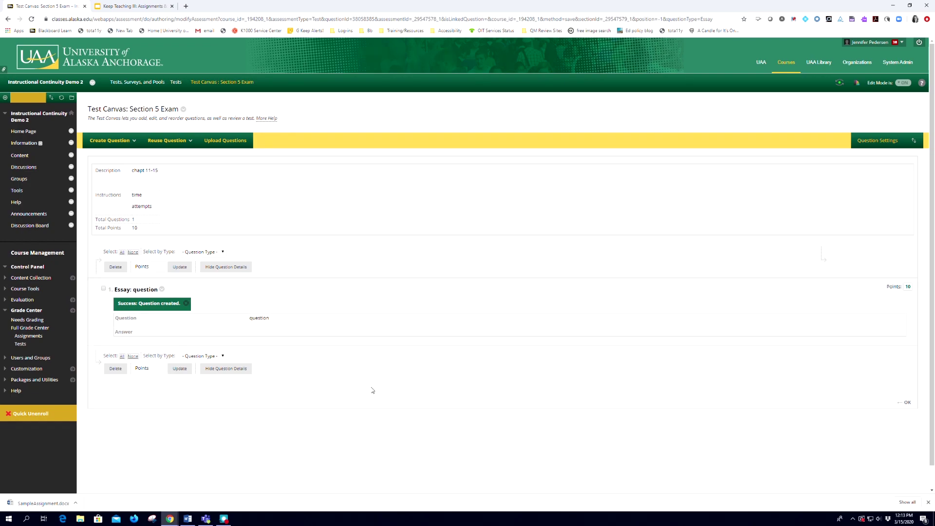
# Step: Set the essay question's point value to 50
pyautogui.click(907, 287)
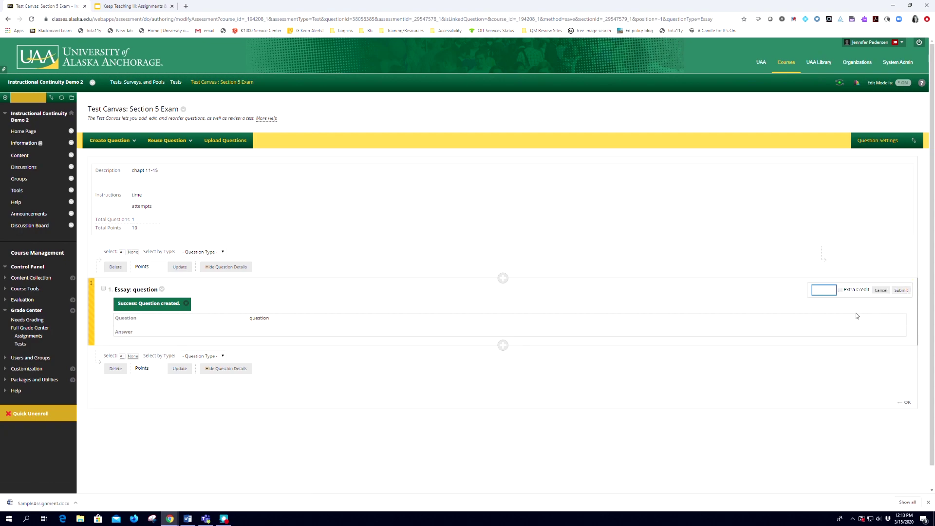
pyautogui.write('50')
pyautogui.click(900, 290)
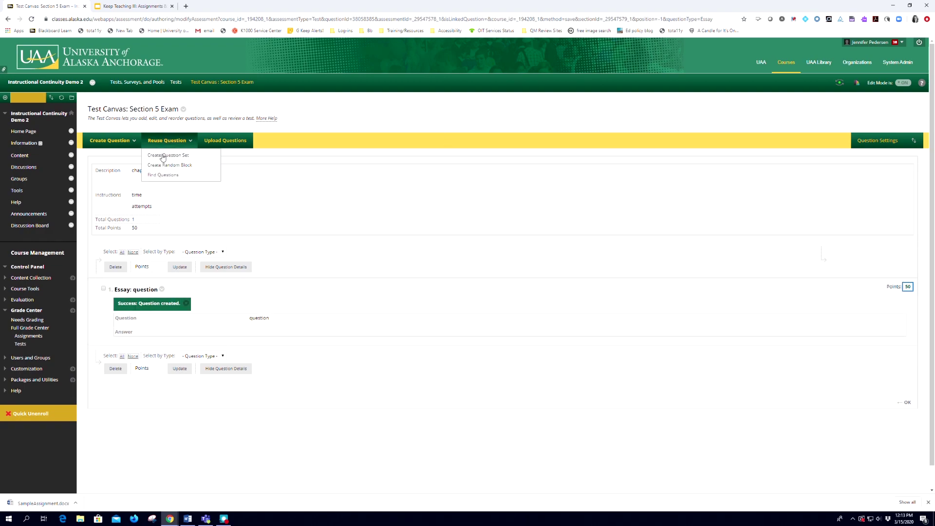
# Step: Start a multiple choice question with the question text "Question"
pyautogui.moveTo(127, 146)
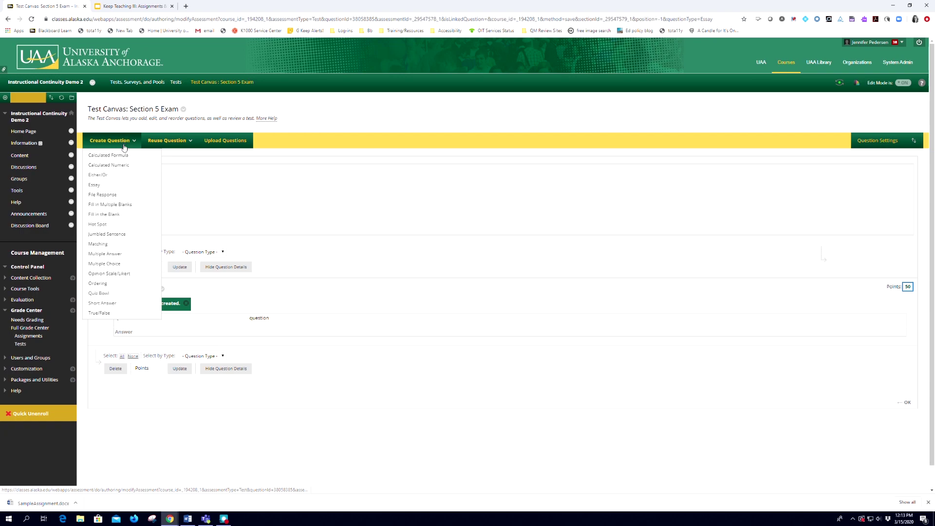
pyautogui.click(122, 264)
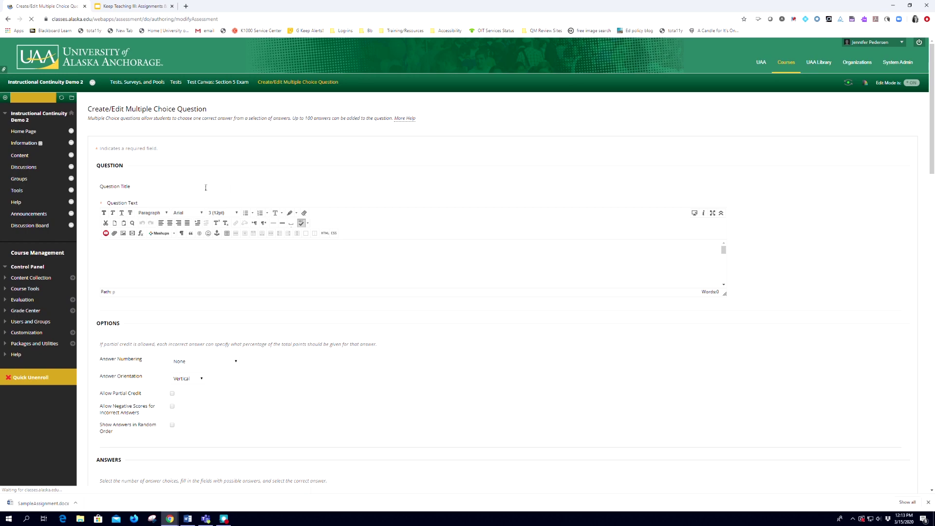
pyautogui.click(159, 263)
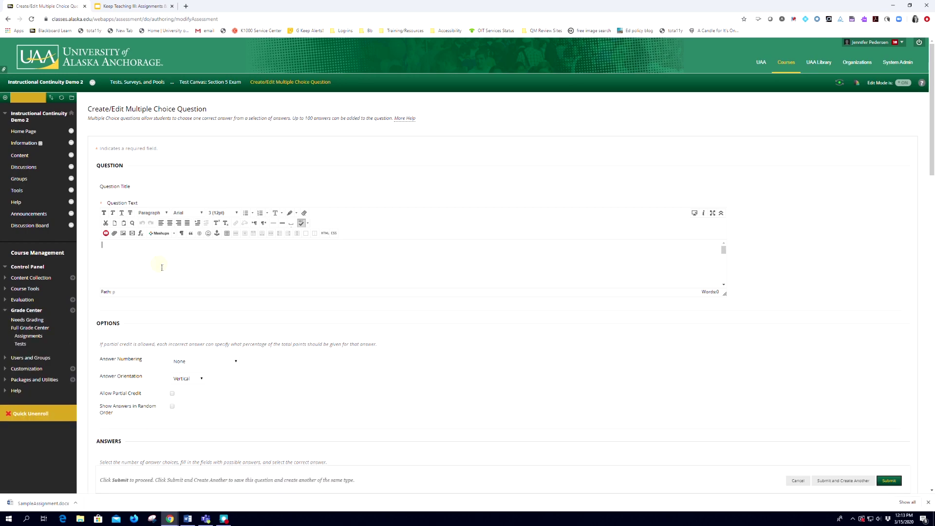
pyautogui.write('Q')
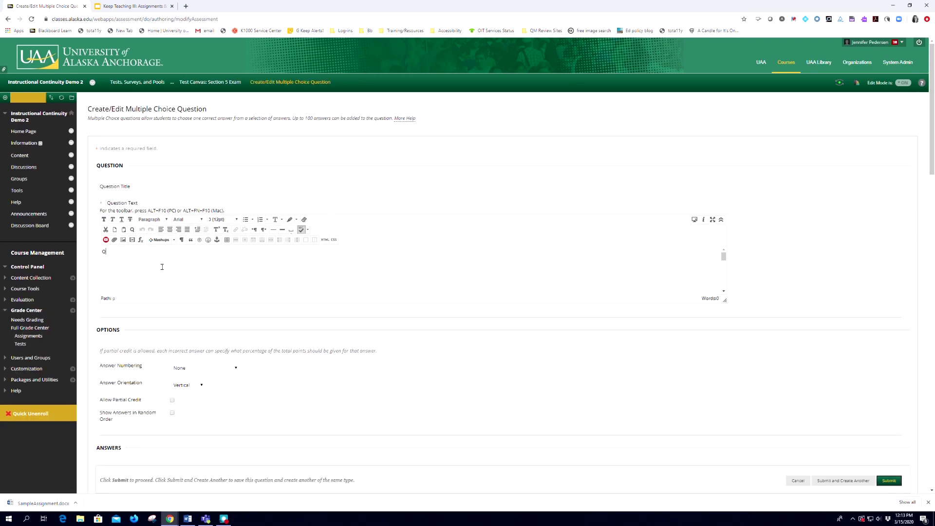
pyautogui.write('uestion')
# Step: Set the number of answers for the multiple choice question to 6
pyautogui.scroll(-2, 162, 267)
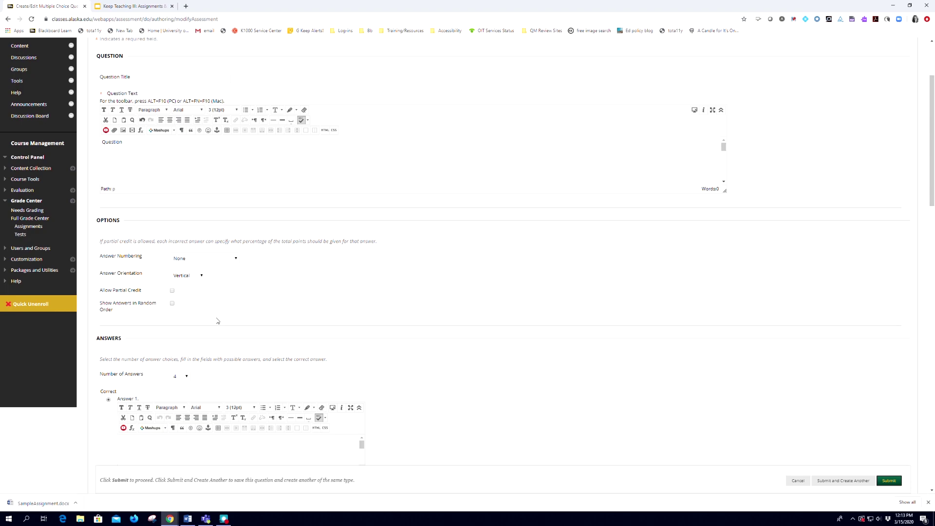
pyautogui.scroll(-2, 213, 314)
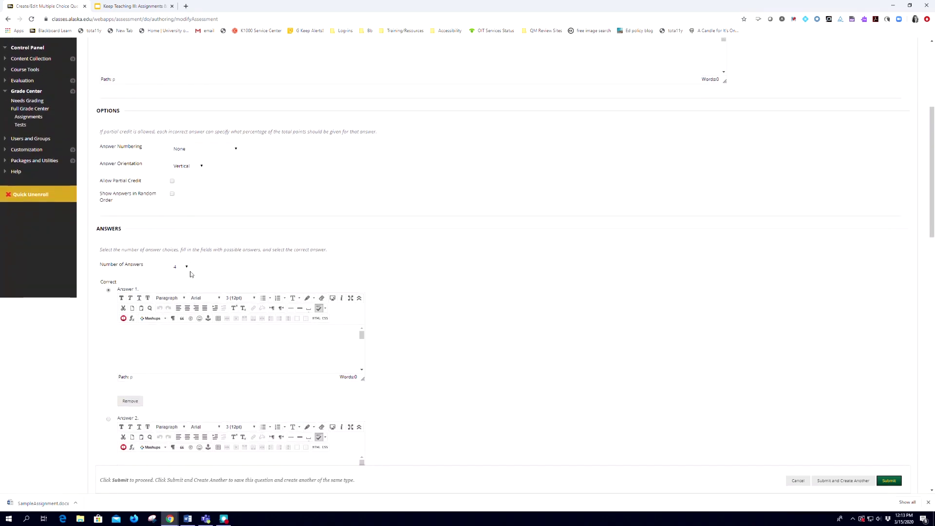
pyautogui.click(188, 267)
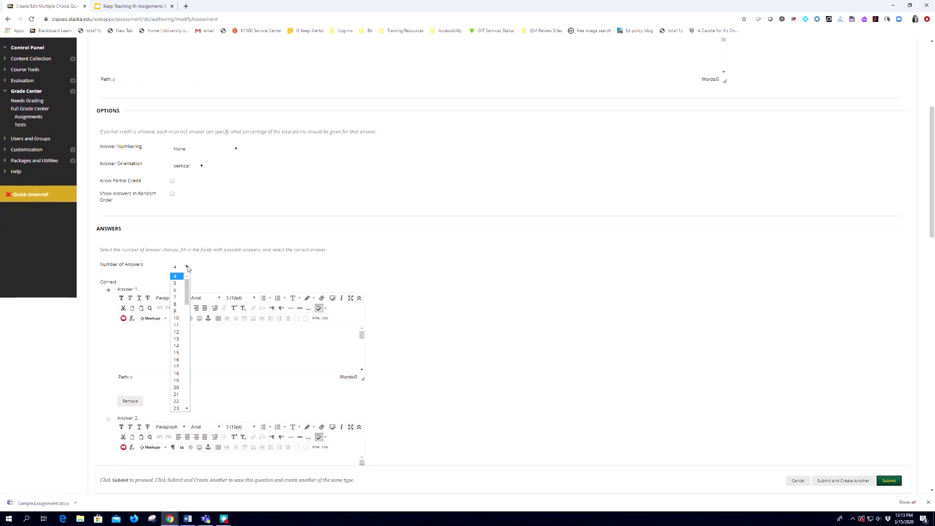
pyautogui.click(179, 290)
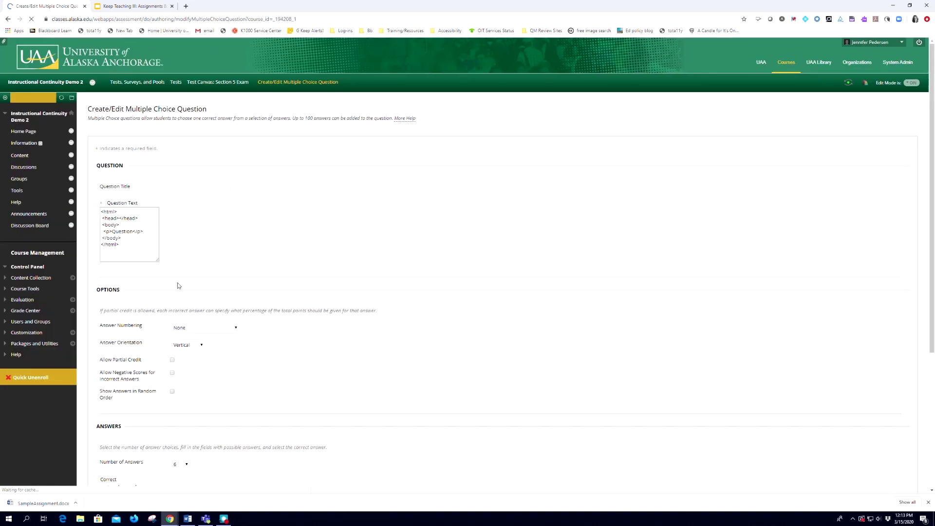
pyautogui.click(187, 467)
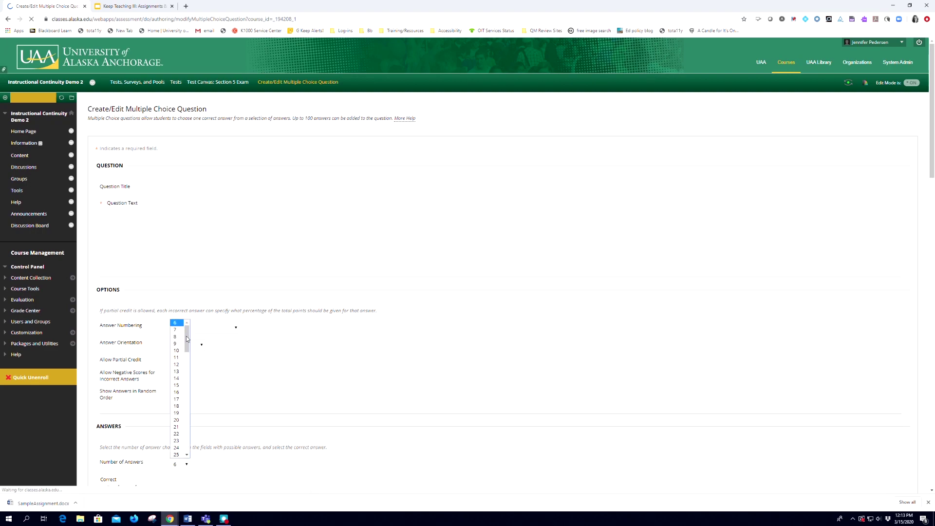
pyautogui.click(184, 464)
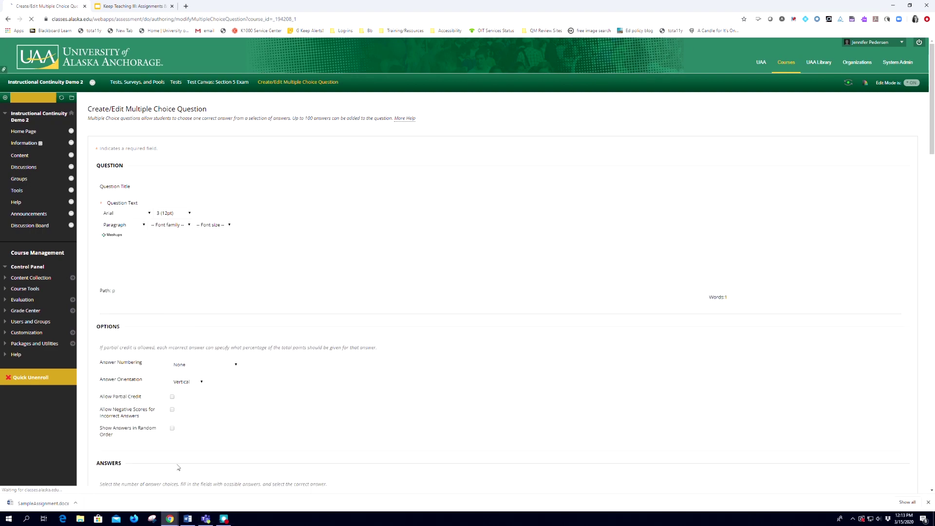
# Step: Fill the six answers with the letters a to f, mark Answer 4 as correct, and submit the question
pyautogui.scroll(-5, 192, 404)
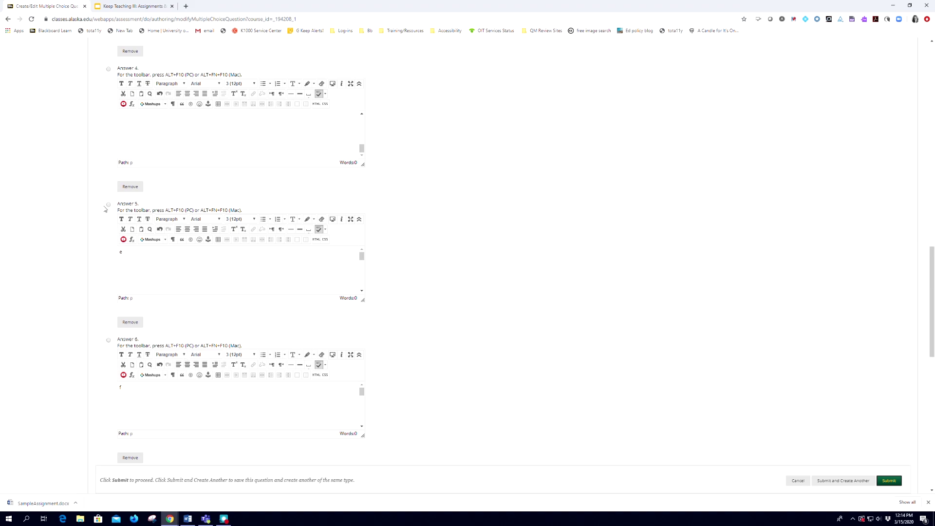
pyautogui.click(108, 69)
pyautogui.scroll(-4, 558, 353)
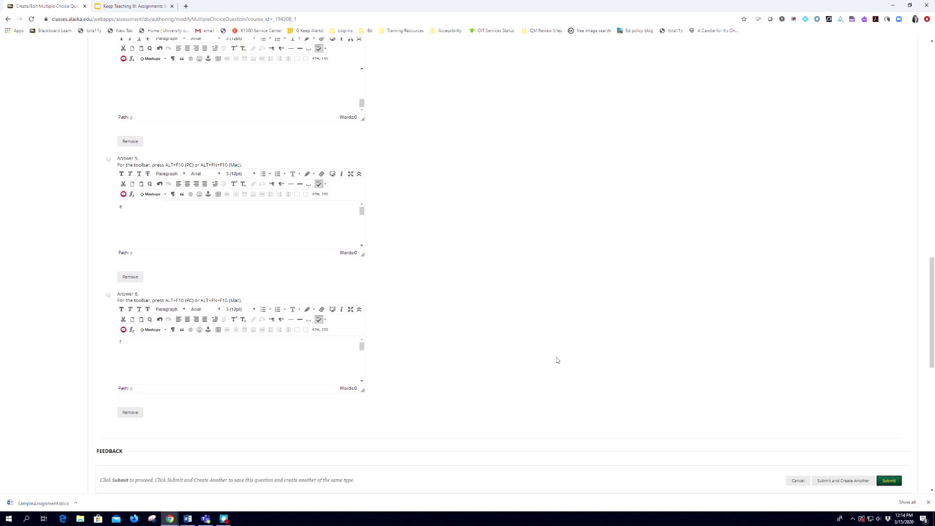
pyautogui.scroll(-2, 608, 358)
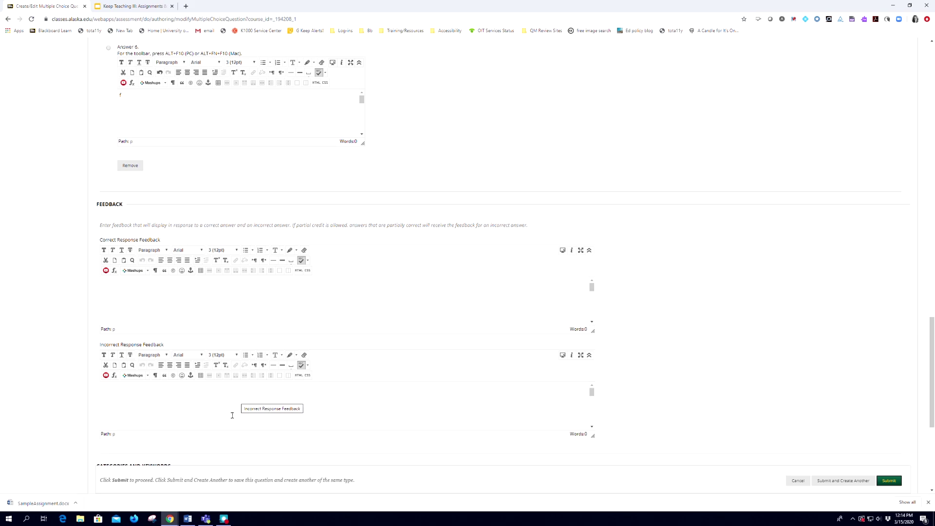
pyautogui.scroll(-2, 235, 409)
pyautogui.scroll(-5, 555, 392)
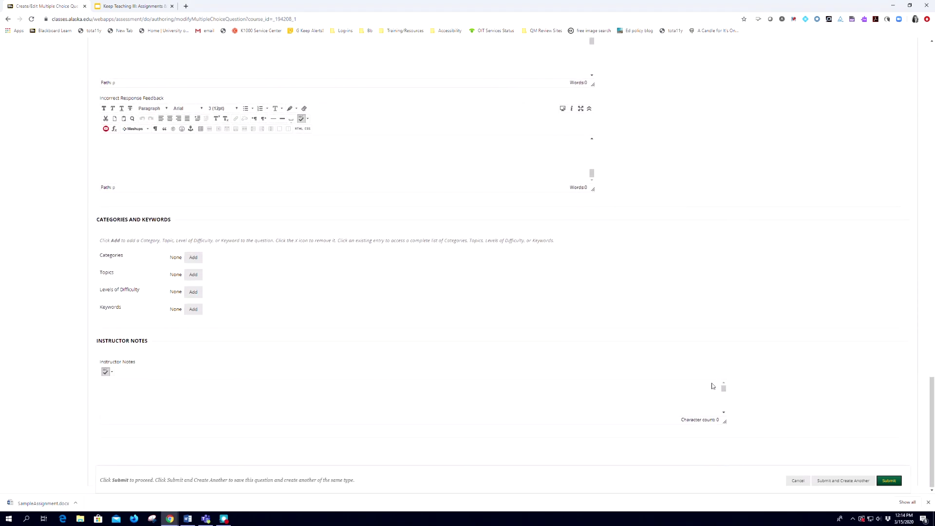
pyautogui.click(856, 468)
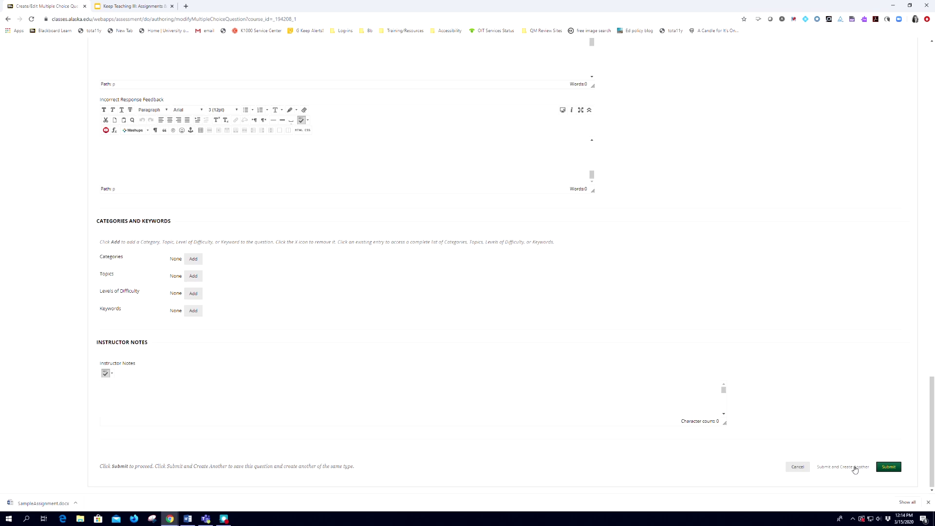
pyautogui.click(888, 468)
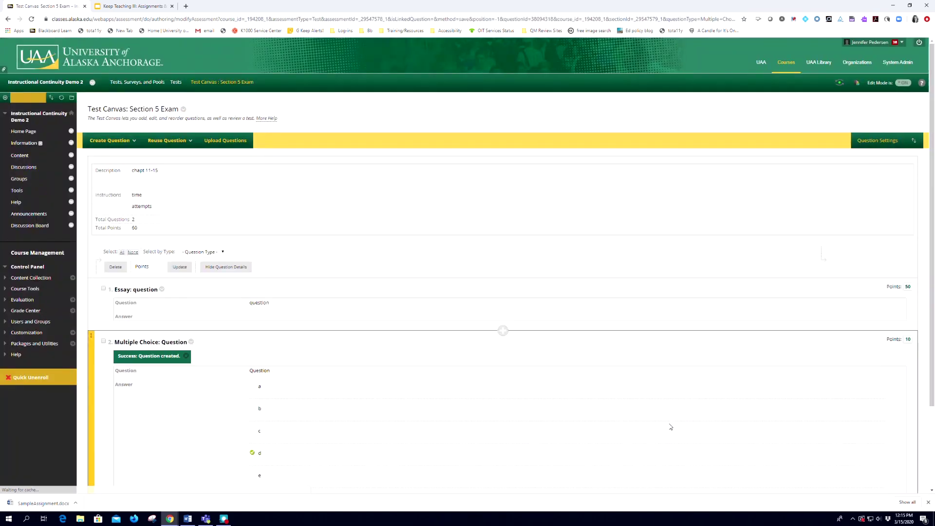
# Step: Finish editing the test's questions and add the existing Section 5 Exam to the Content Folder
pyautogui.scroll(-2, 630, 427)
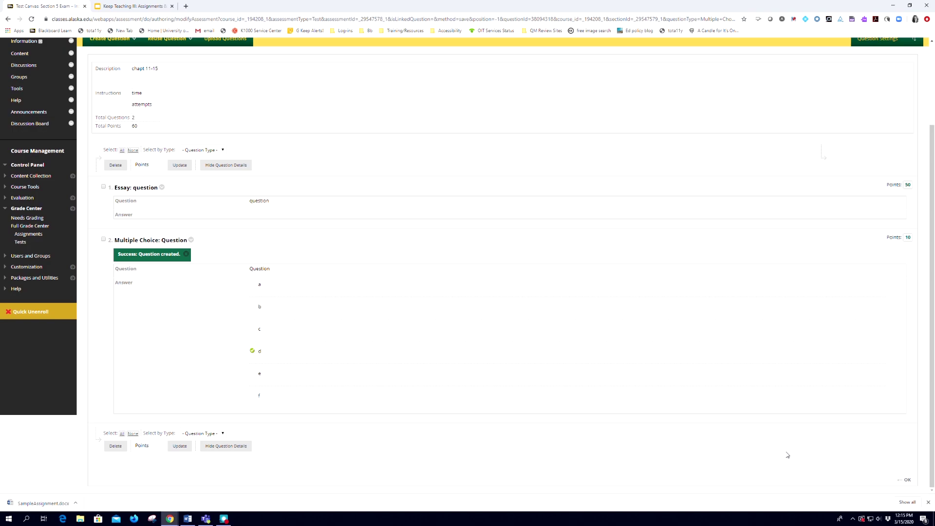
pyautogui.click(908, 481)
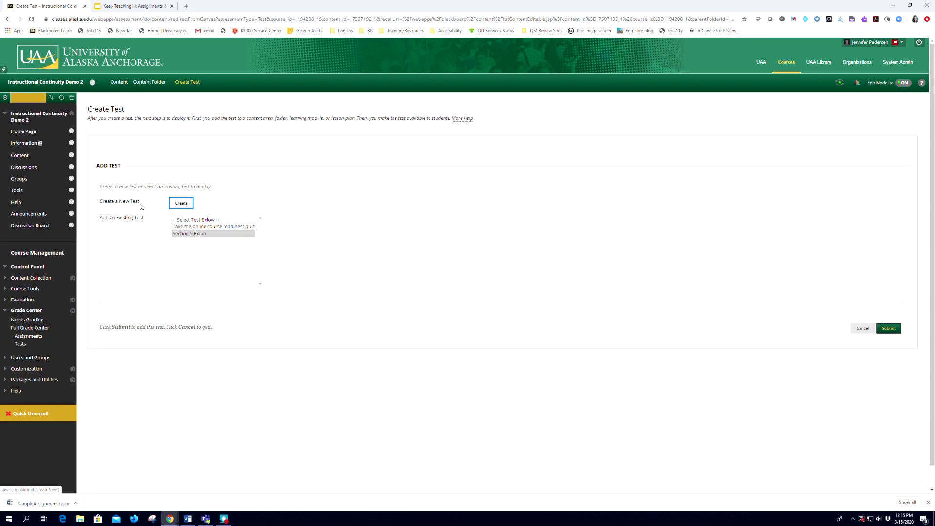
pyautogui.click(174, 207)
pyautogui.click(186, 234)
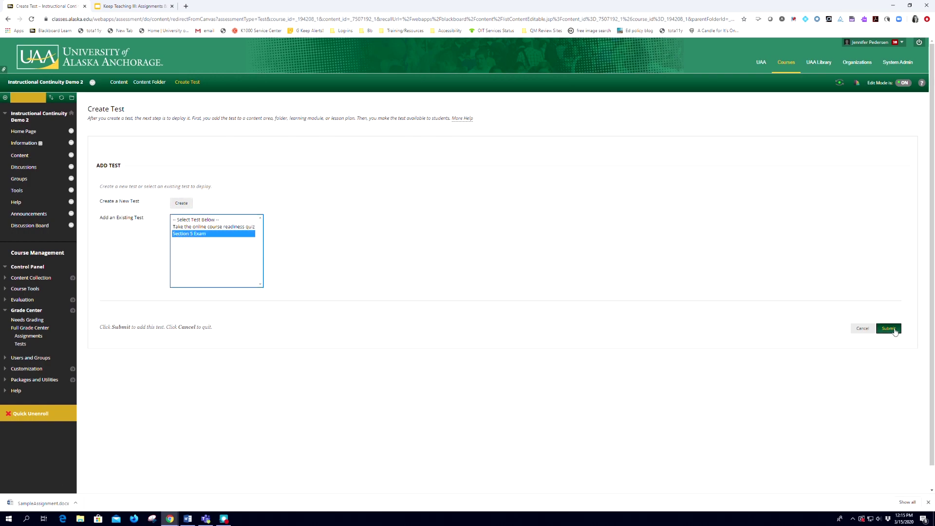
pyautogui.click(894, 331)
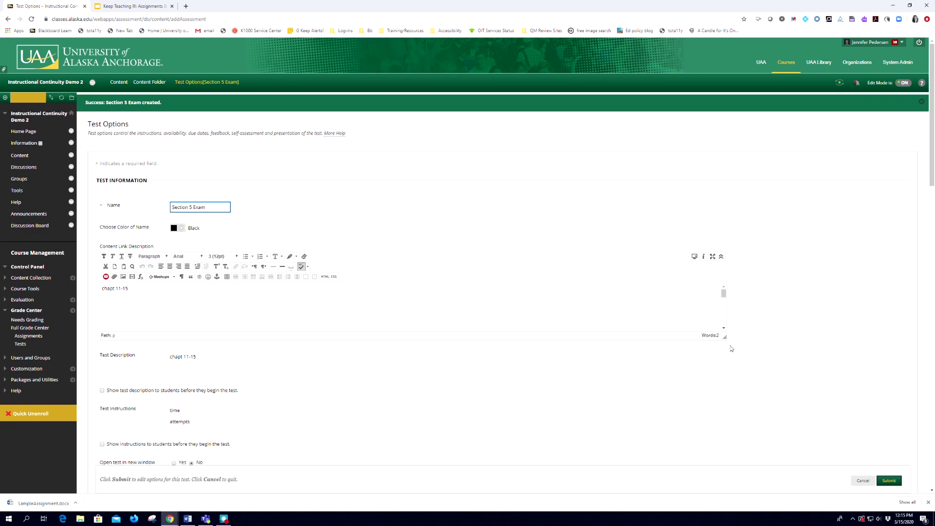
# Step: Set the exam to show both the test description and the instructions to students before they begin
pyautogui.scroll(-2, 418, 398)
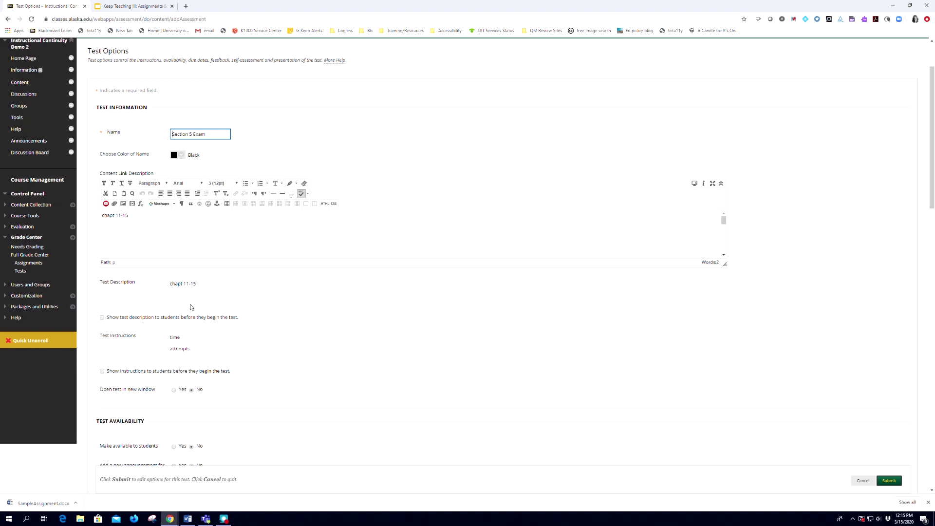
pyautogui.scroll(-1, 194, 331)
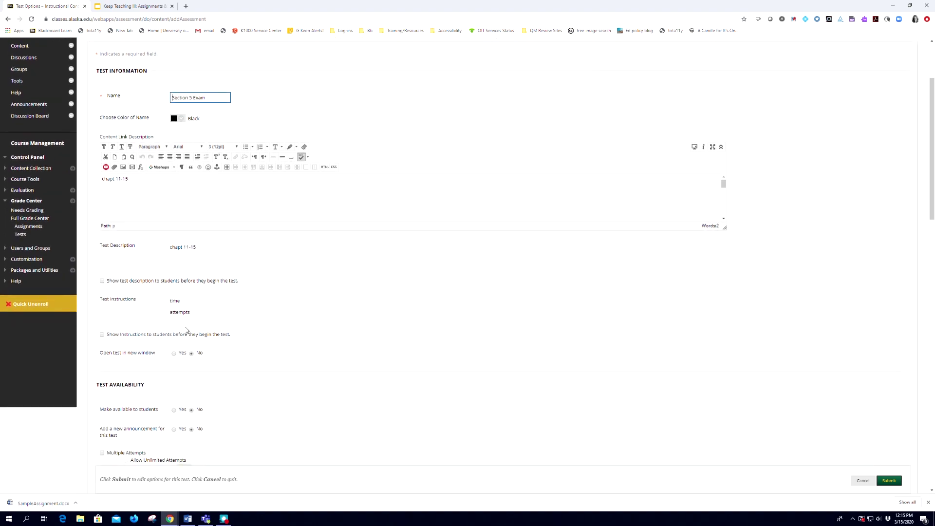
pyautogui.click(102, 281)
pyautogui.click(103, 335)
# Step: Make the exam available to students with a new announcement, and allow multiple attempts limited to 2
pyautogui.scroll(-3, 253, 370)
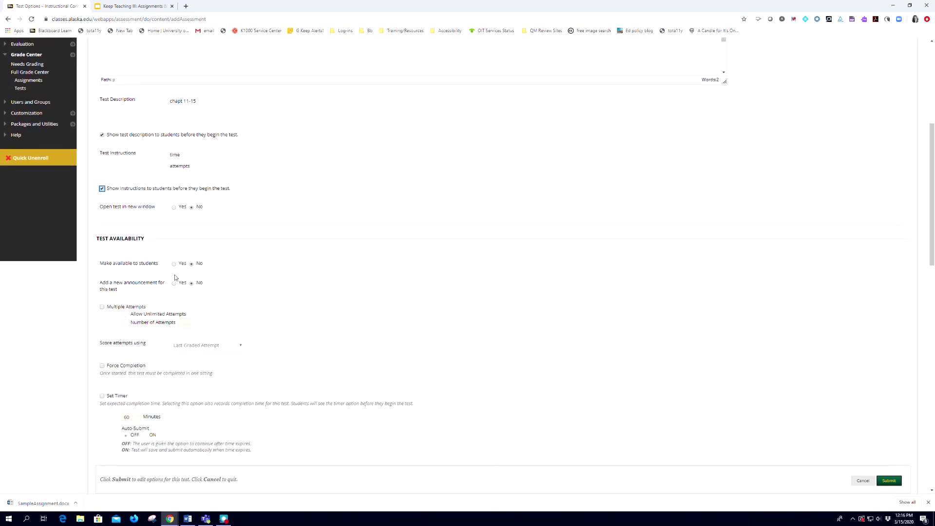
pyautogui.click(173, 263)
pyautogui.click(174, 284)
pyautogui.click(102, 307)
pyautogui.click(126, 323)
pyautogui.click(185, 323)
pyautogui.write('2')
# Step: Turn on Randomize Questions in the test presentation settings and submit the exam's options
pyautogui.scroll(-9, 398, 350)
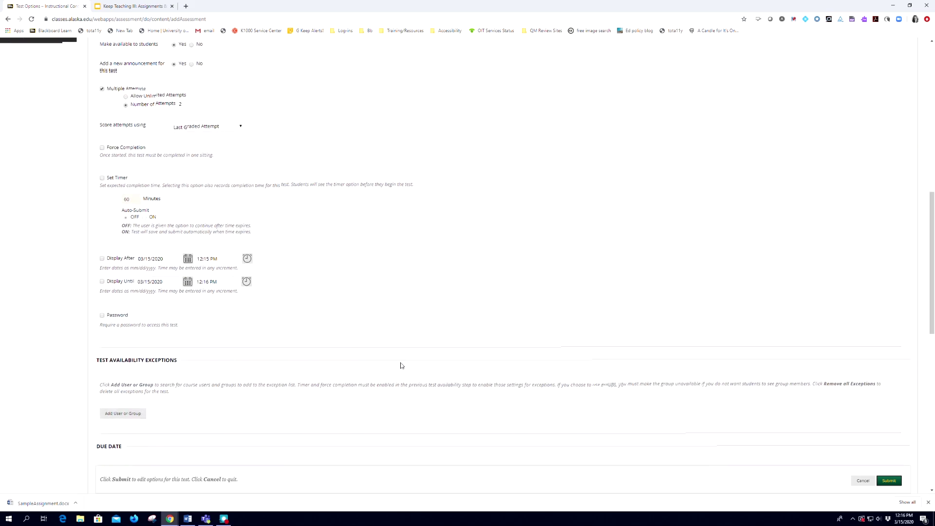
pyautogui.scroll(-4, 400, 365)
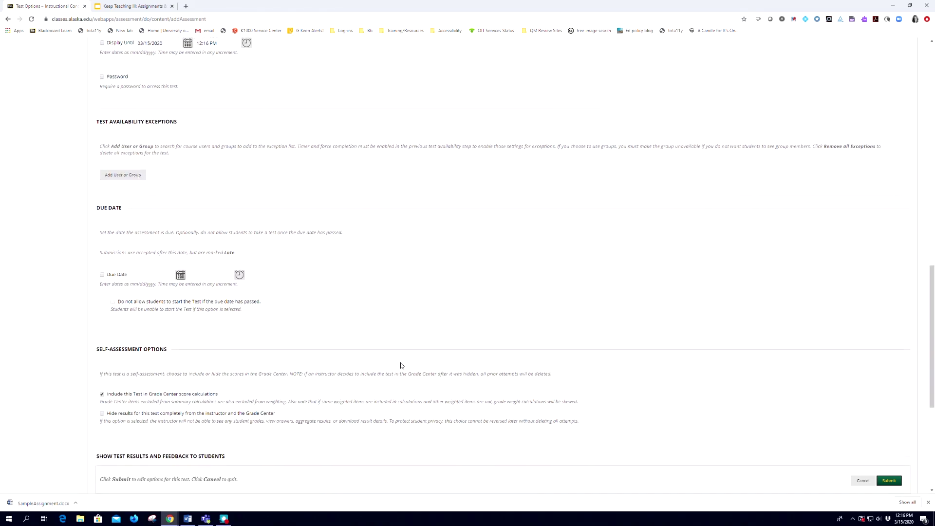
pyautogui.scroll(-2, 402, 365)
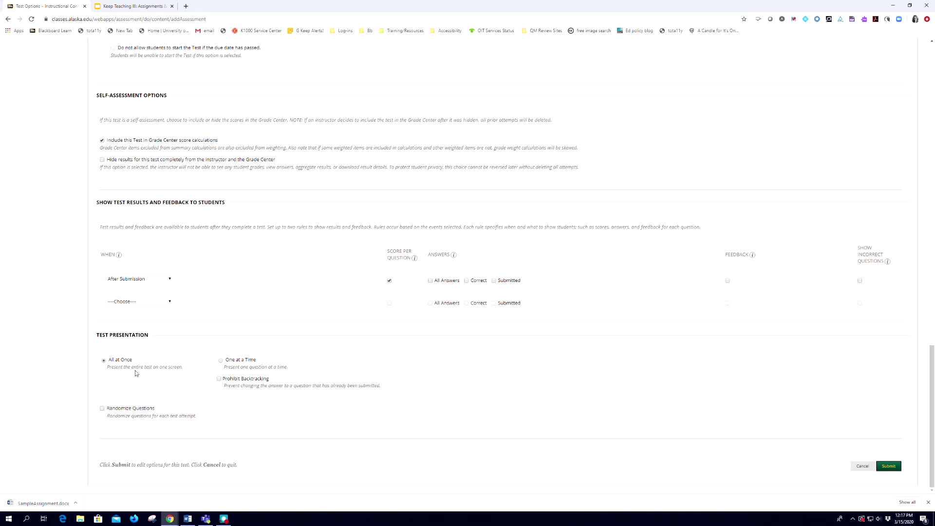
pyautogui.click(103, 408)
pyautogui.click(888, 466)
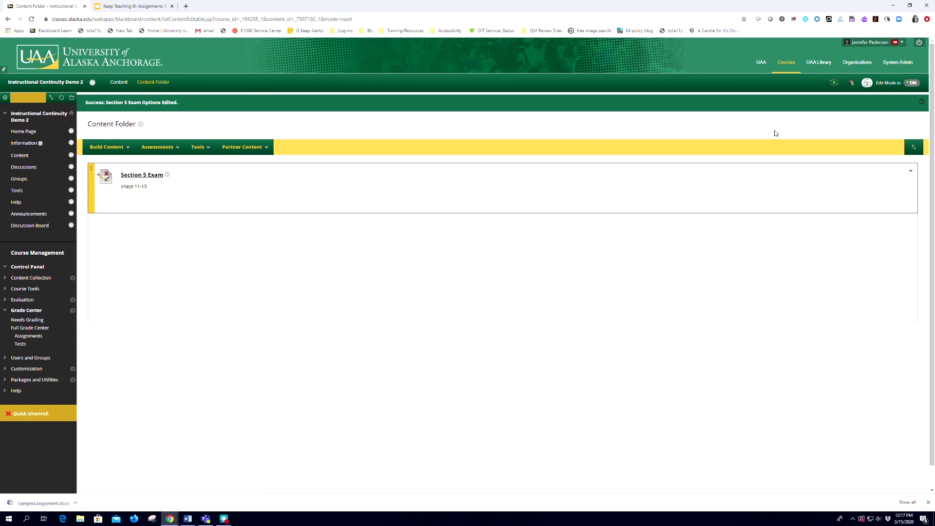
# Step: Enter student preview and begin the Section 5 Exam from the Content Folder
pyautogui.click(833, 83)
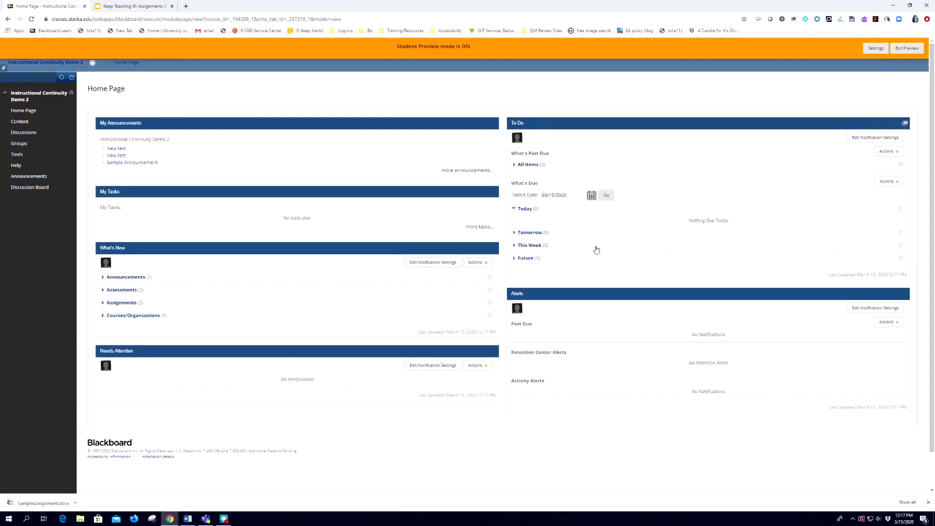
pyautogui.click(21, 122)
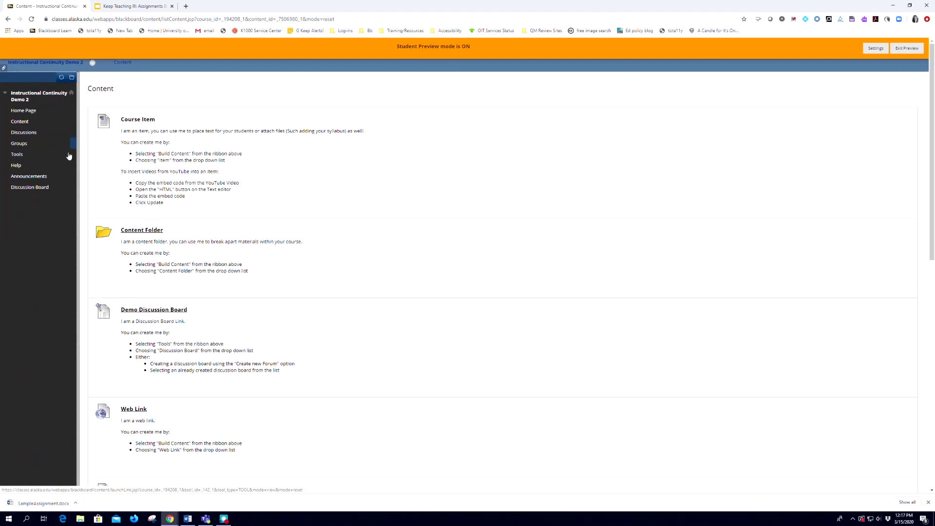
pyautogui.click(129, 230)
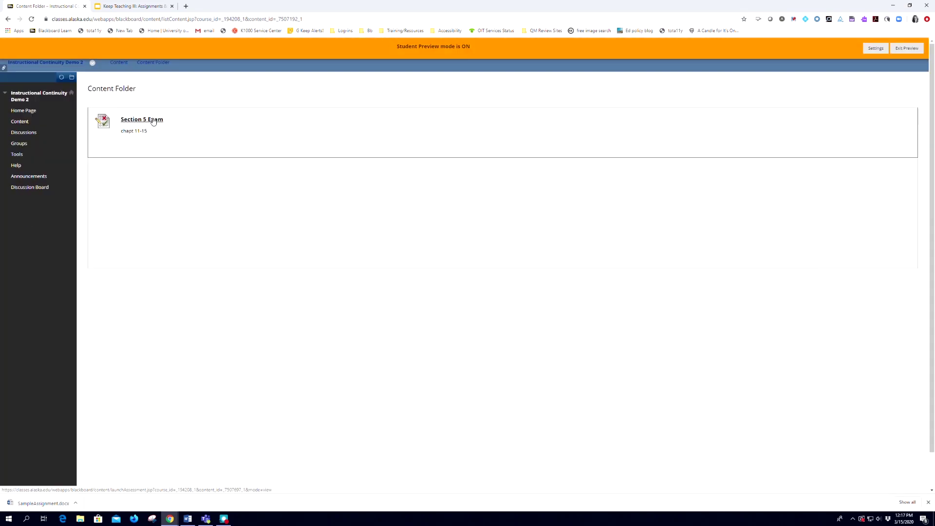
pyautogui.click(153, 122)
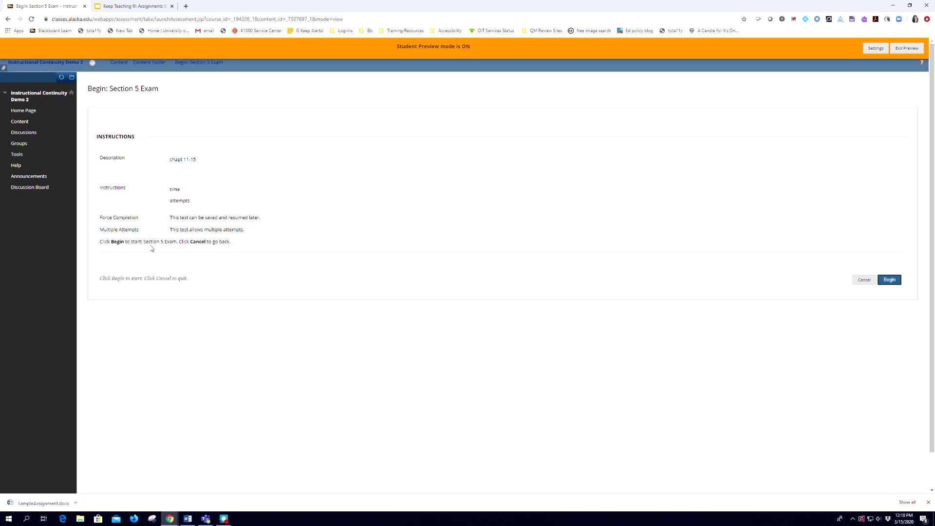
pyautogui.click(889, 280)
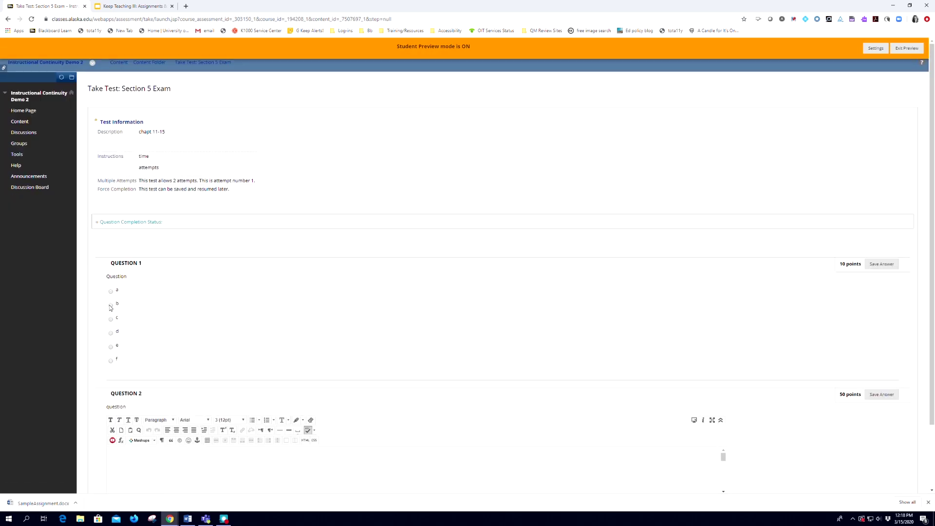
# Step: Answer question 1 with b and question 2 with "answer", then save and submit the test
pyautogui.click(111, 308)
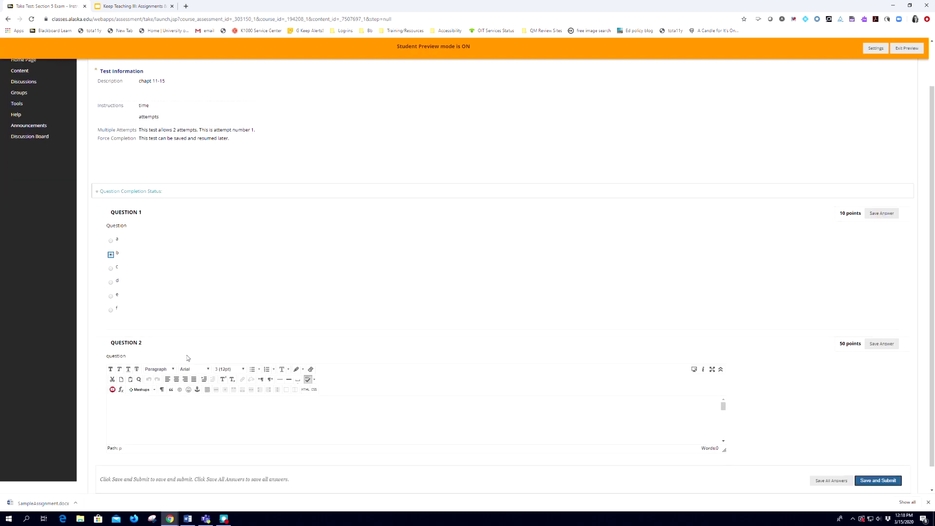
pyautogui.scroll(-2, 186, 355)
pyautogui.click(154, 393)
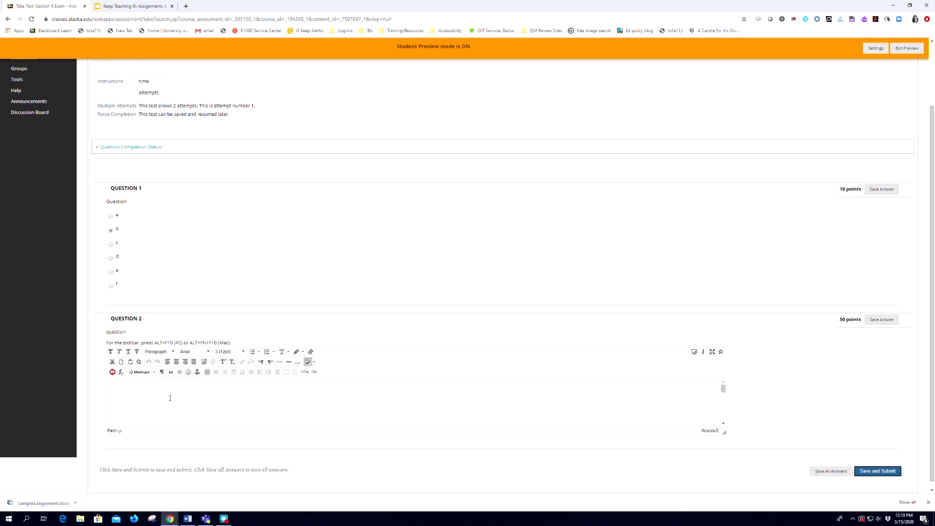
pyautogui.write('answer')
pyautogui.click(895, 472)
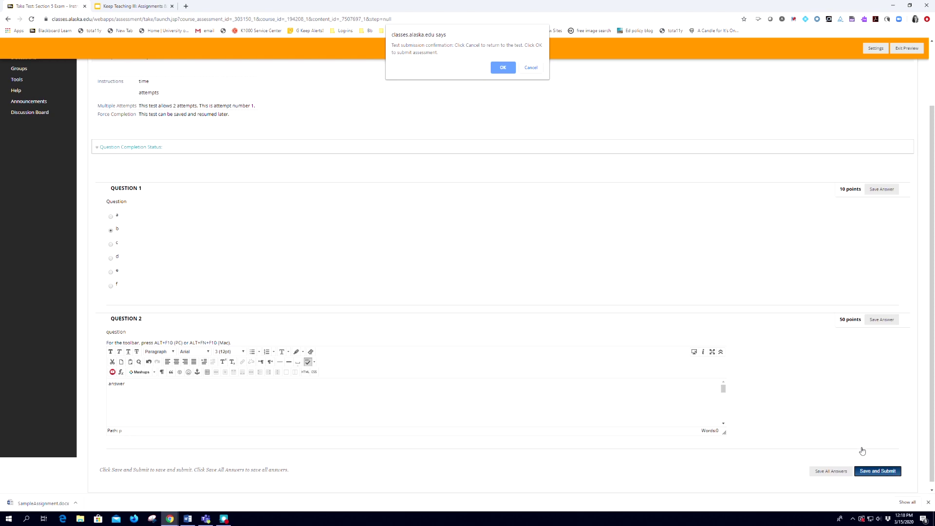
pyautogui.click(504, 67)
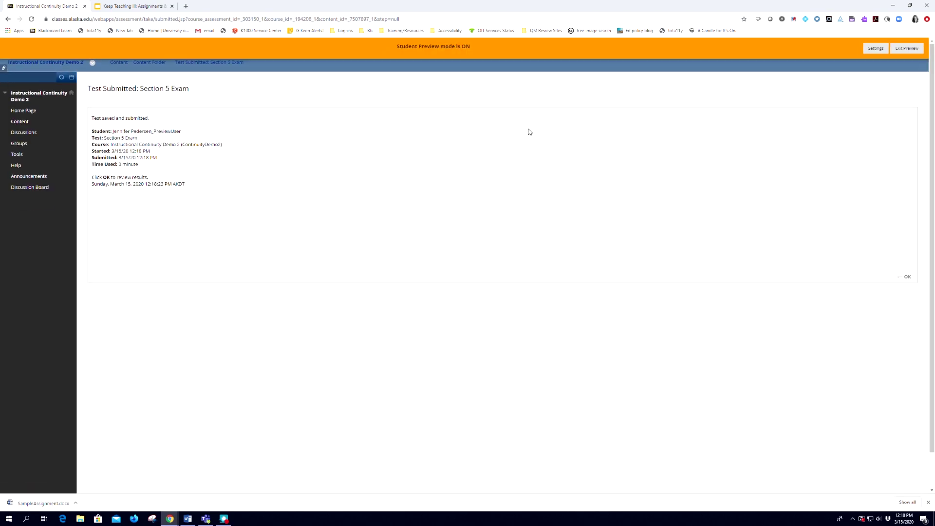
# Step: Exit student preview, keeping the preview user and all data
pyautogui.click(906, 50)
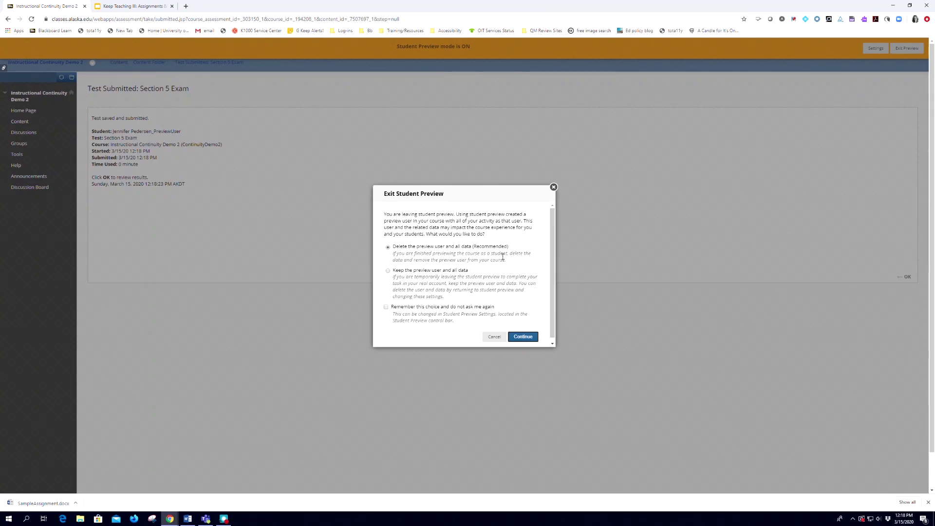
pyautogui.click(388, 272)
pyautogui.click(522, 337)
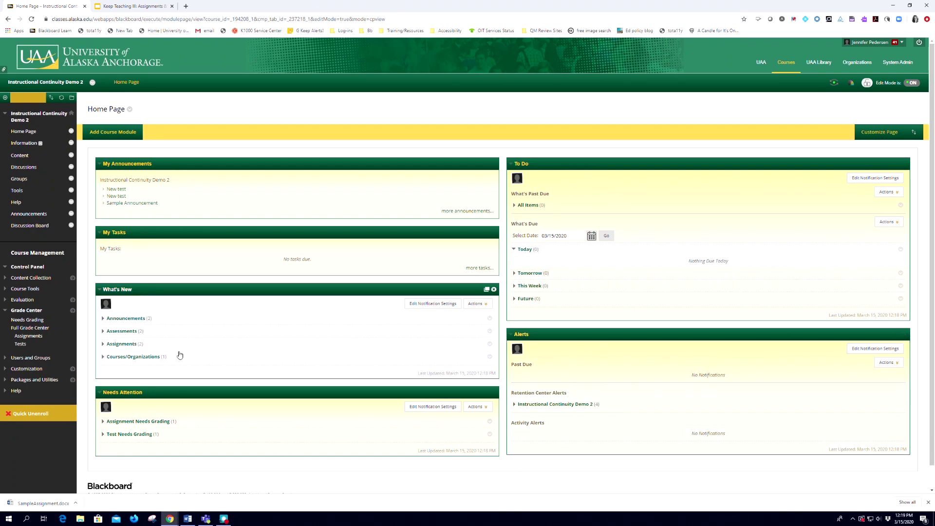
# Step: Open the preview user's Project 1 attempt from the Grade Center's Needs Grading list
pyautogui.click(5, 312)
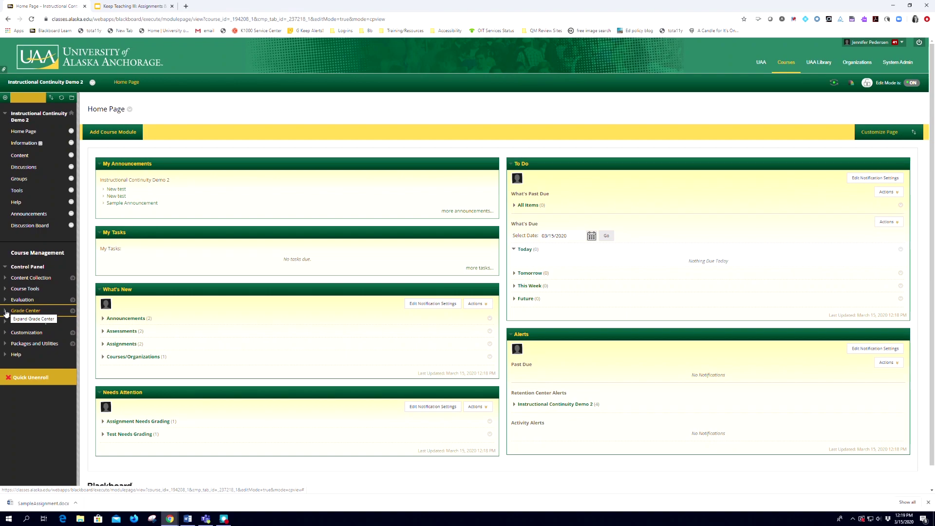
pyautogui.click(5, 312)
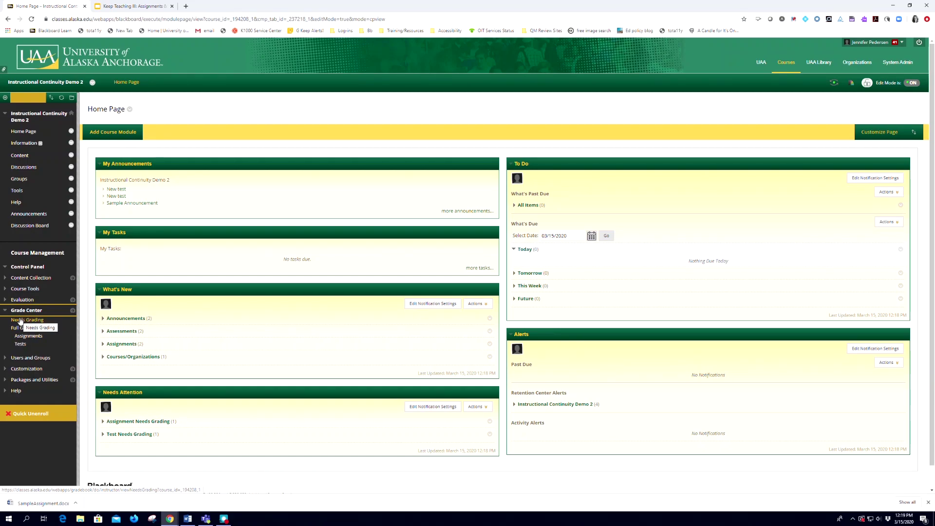
pyautogui.click(20, 322)
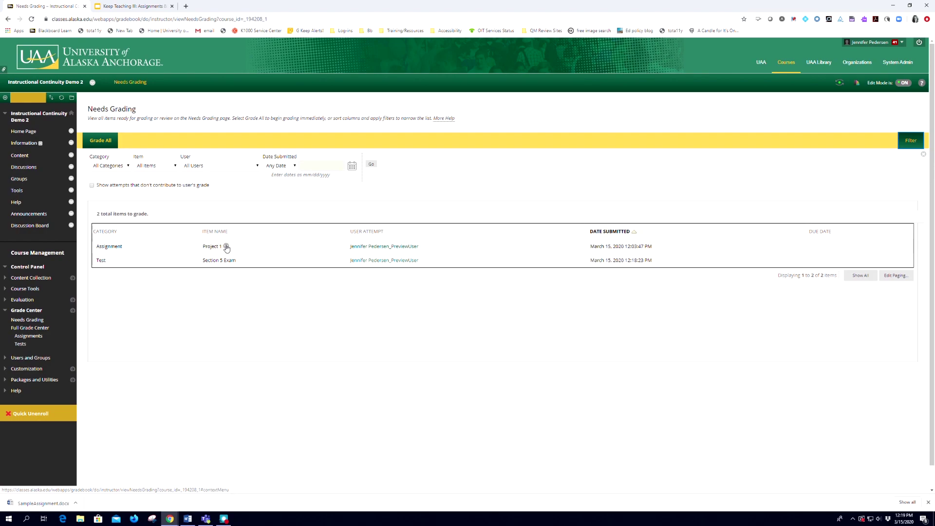
pyautogui.click(360, 247)
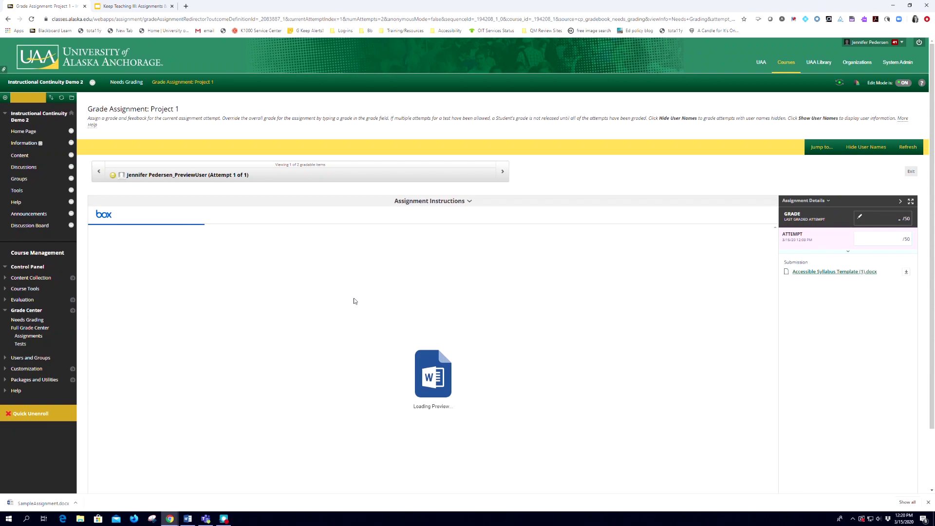
# Step: Draw a few freehand crossing lines above the title on the submission's first page and save the drawing
pyautogui.scroll(-1, 353, 302)
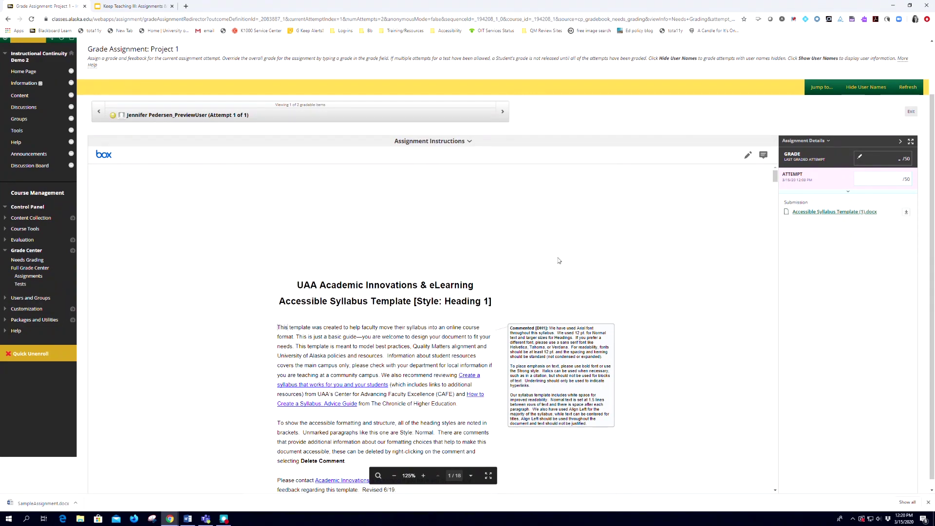
pyautogui.click(747, 156)
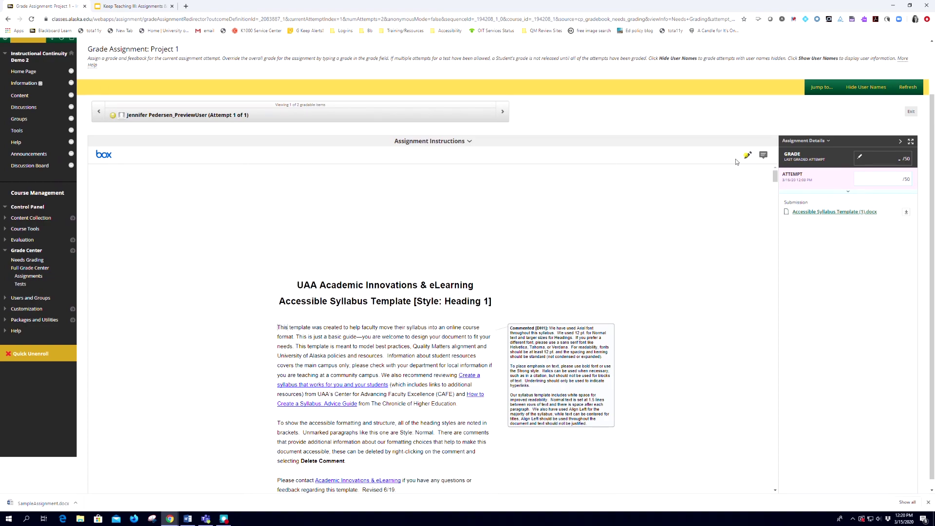
pyautogui.moveTo(339, 220); pyautogui.dragTo(340, 265)
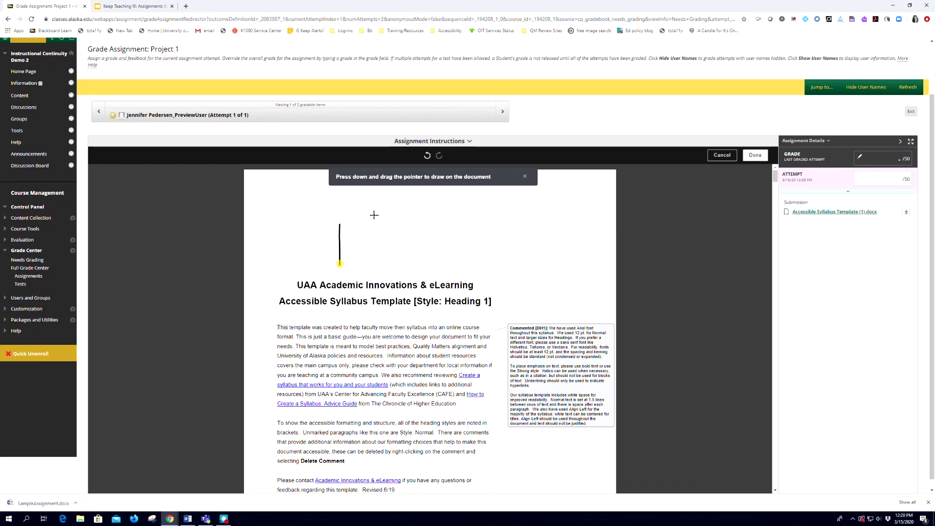
pyautogui.moveTo(373, 215); pyautogui.dragTo(374, 265)
pyautogui.moveTo(311, 242)
pyautogui.mouseDown()
pyautogui.moveTo(427, 229)
pyautogui.moveTo(400, 259)
pyautogui.mouseUp()
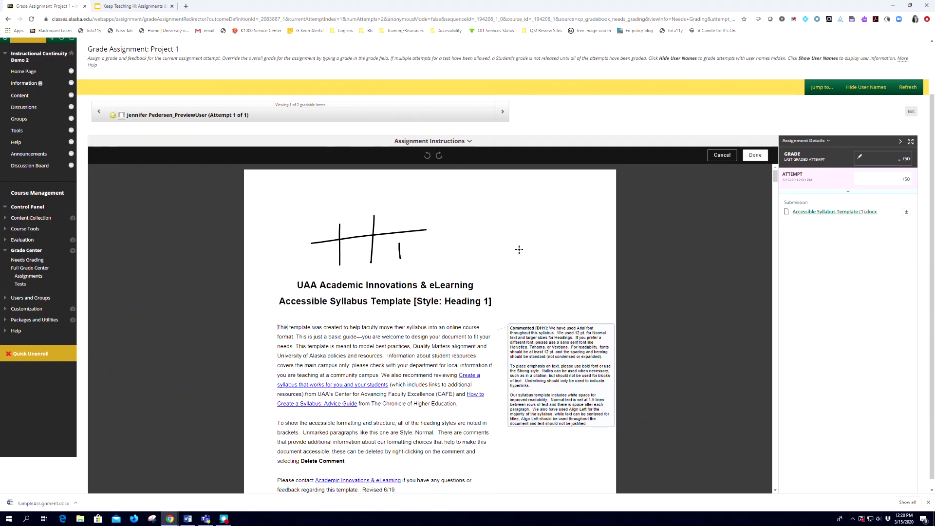
pyautogui.click(753, 157)
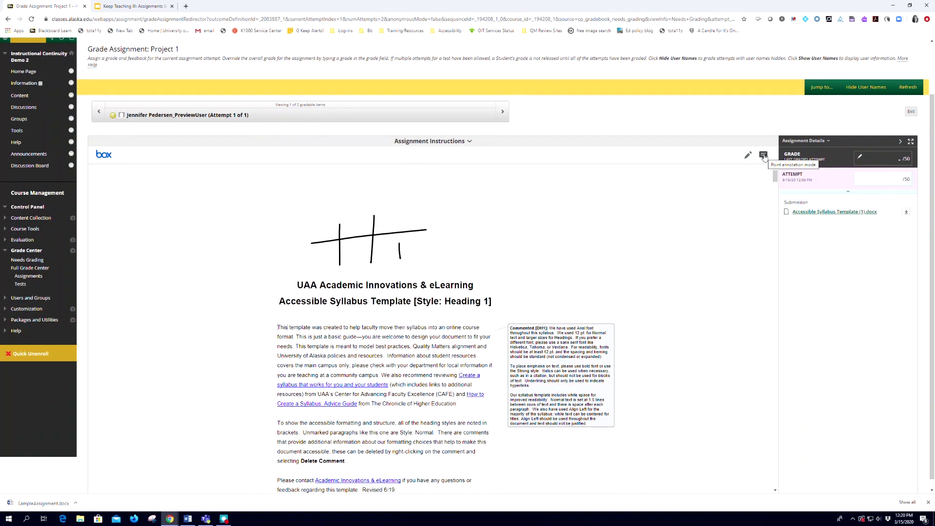
# Step: Post the point comment "Provide feedback" at the Course Learning Activities line of the submission's table of contents
pyautogui.scroll(-10, 440, 344)
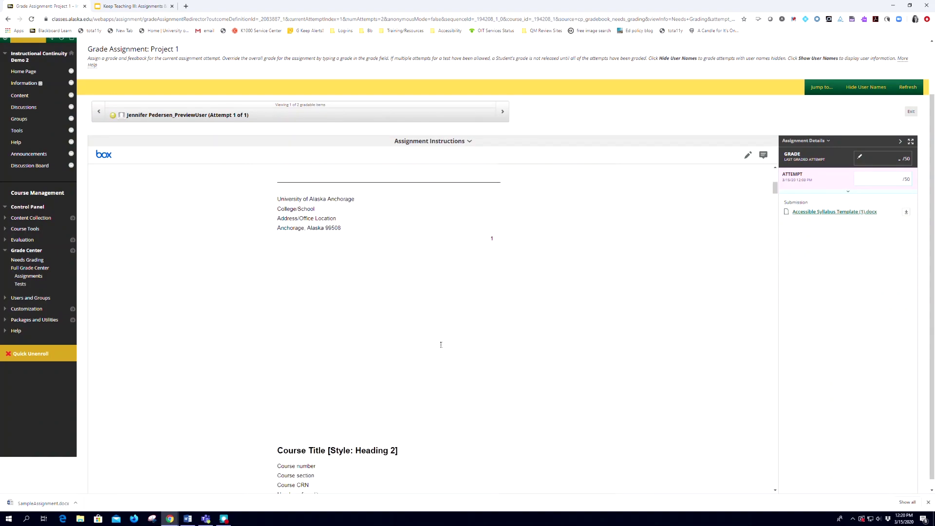
pyautogui.scroll(-7, 440, 344)
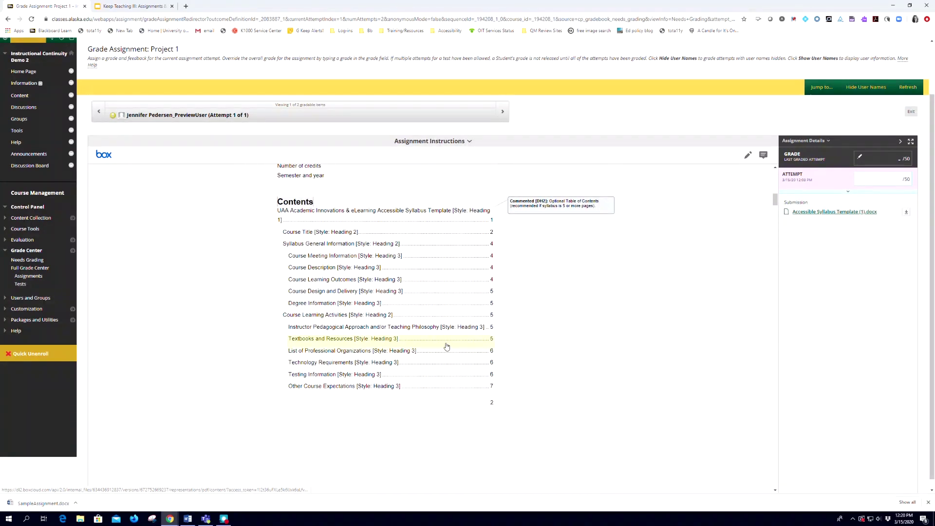
pyautogui.click(763, 156)
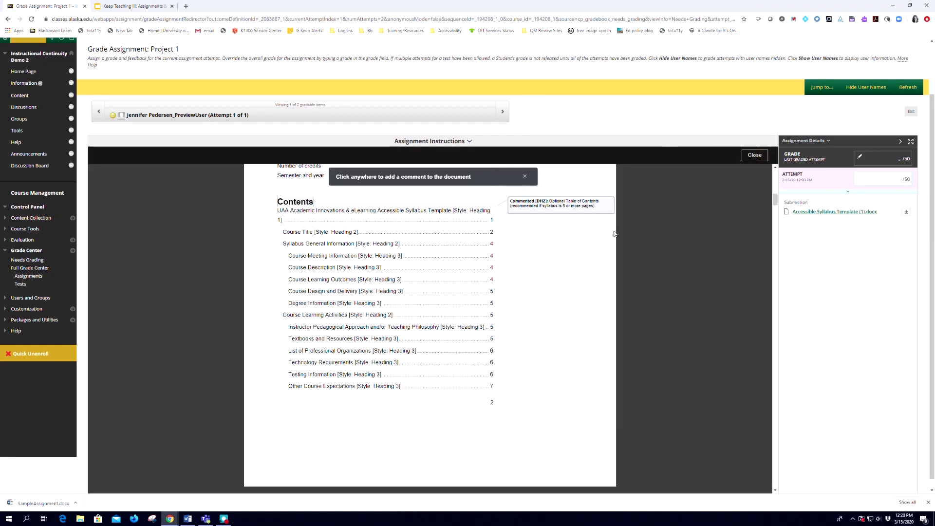
pyautogui.click(402, 321)
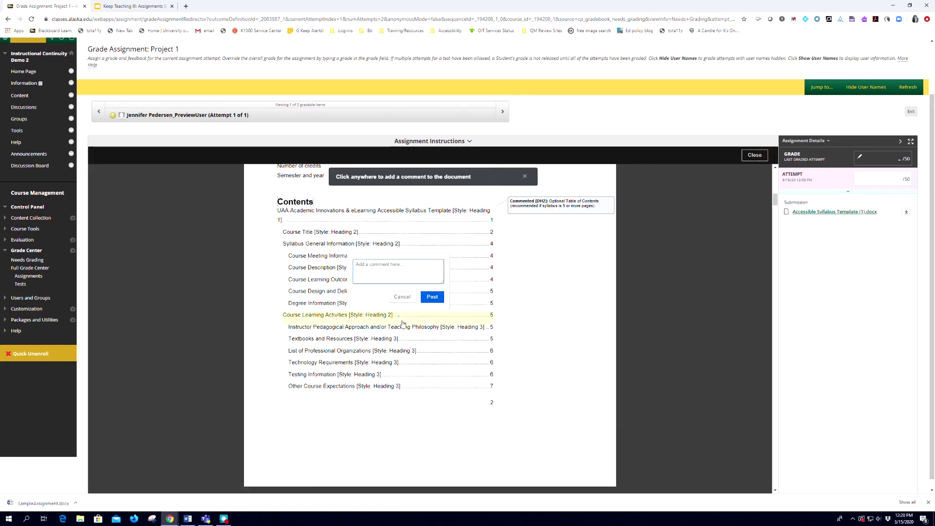
pyautogui.click(398, 275)
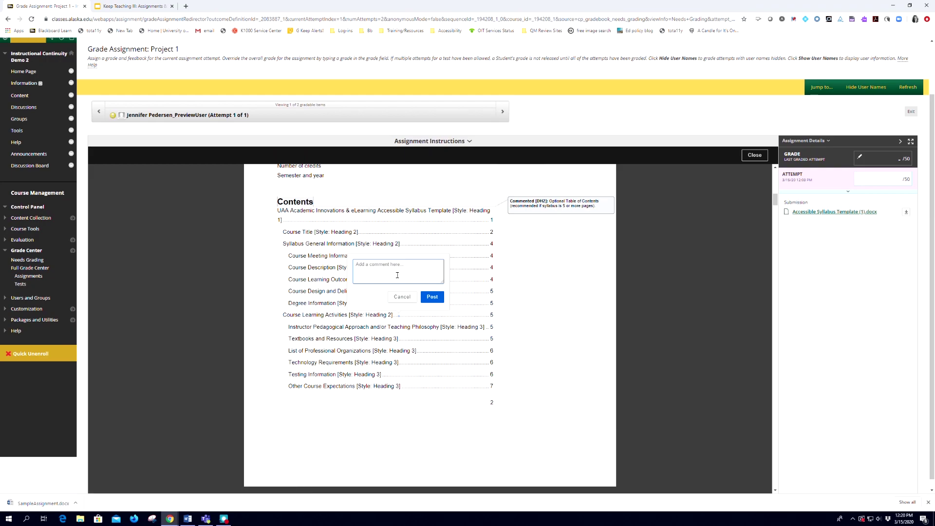
pyautogui.write('Pro')
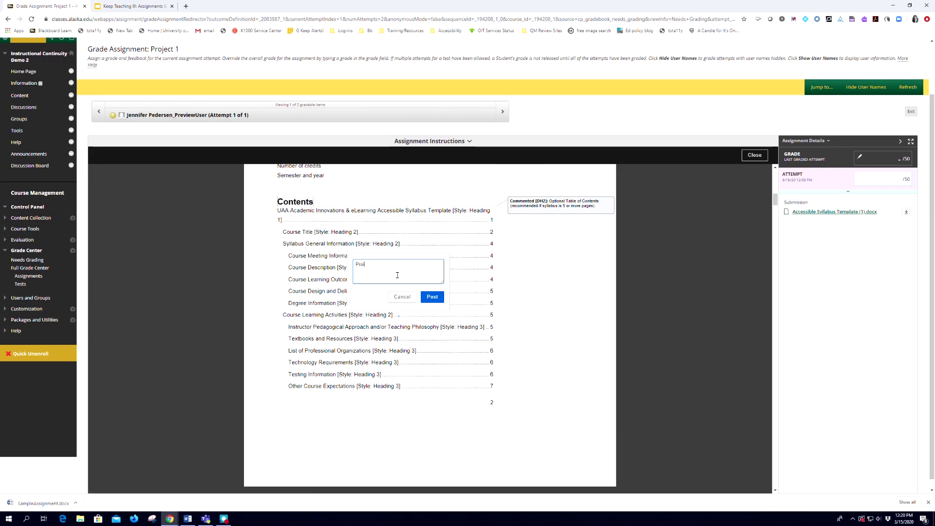
pyautogui.write('vide feedback')
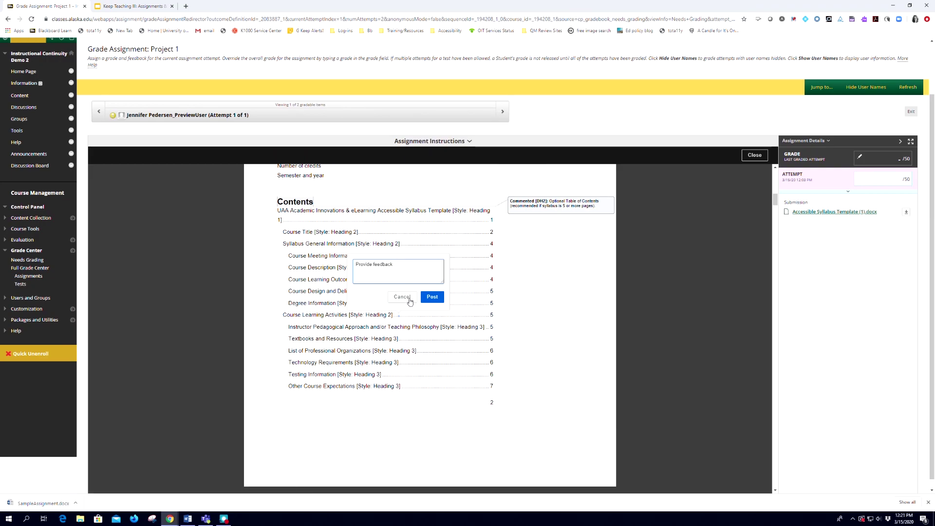
pyautogui.click(432, 297)
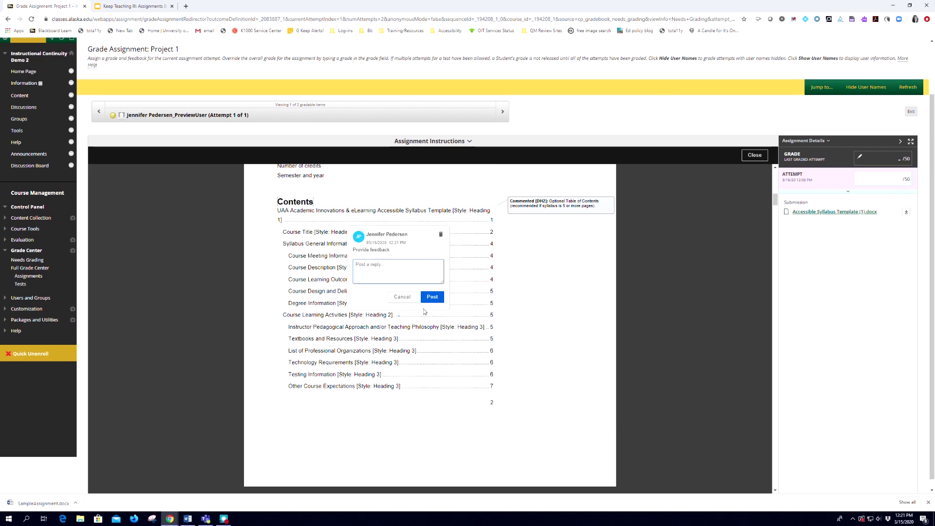
# Step: Post the point comment "more comments" beside the Office Hours line under Syllabus General Information, and close the commenting mode
pyautogui.scroll(-3, 381, 376)
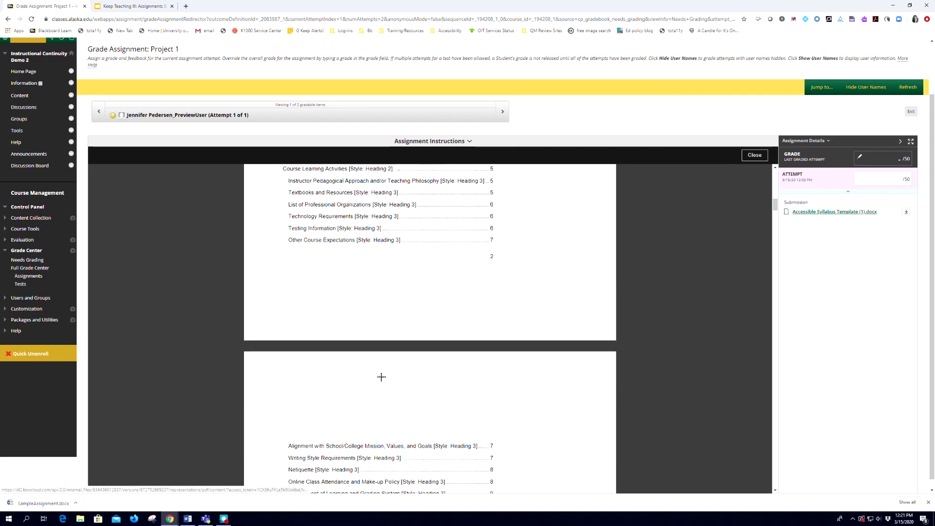
pyautogui.scroll(-3, 382, 377)
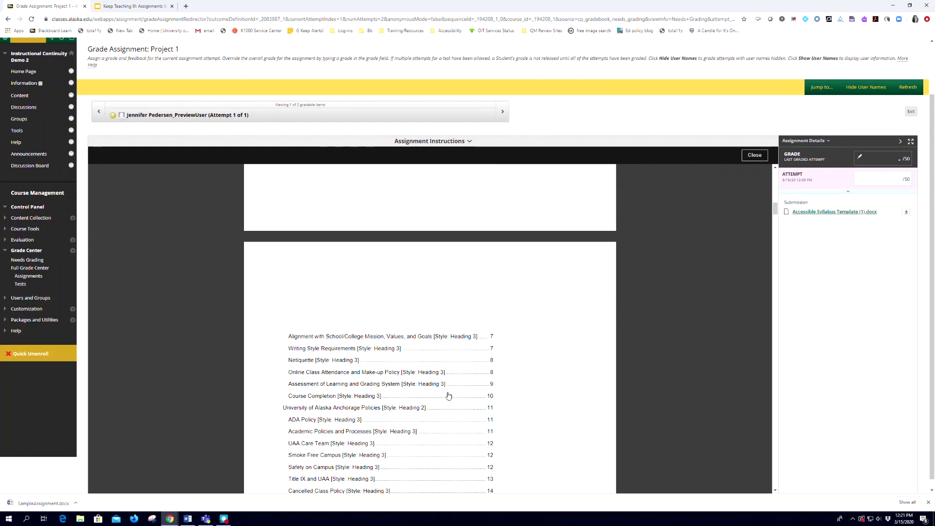
pyautogui.scroll(-10, 383, 360)
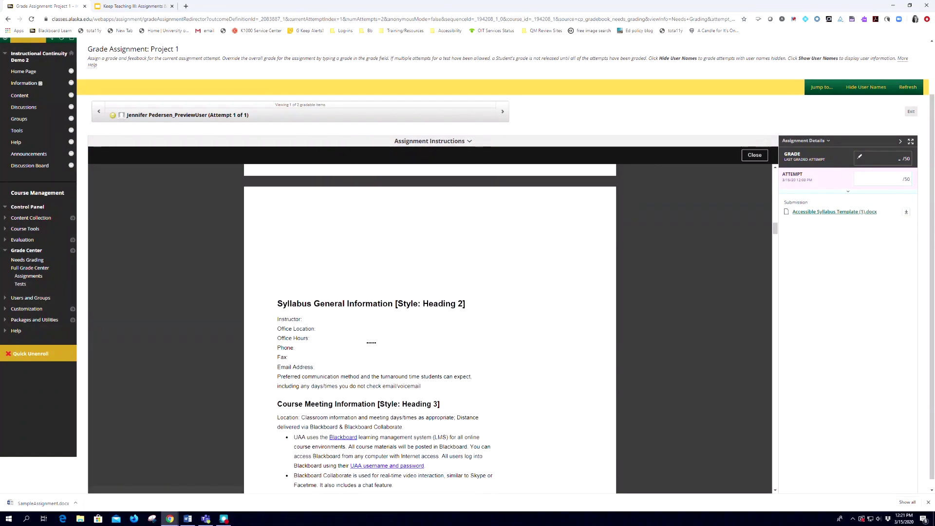
pyautogui.click(371, 342)
pyautogui.write('more ')
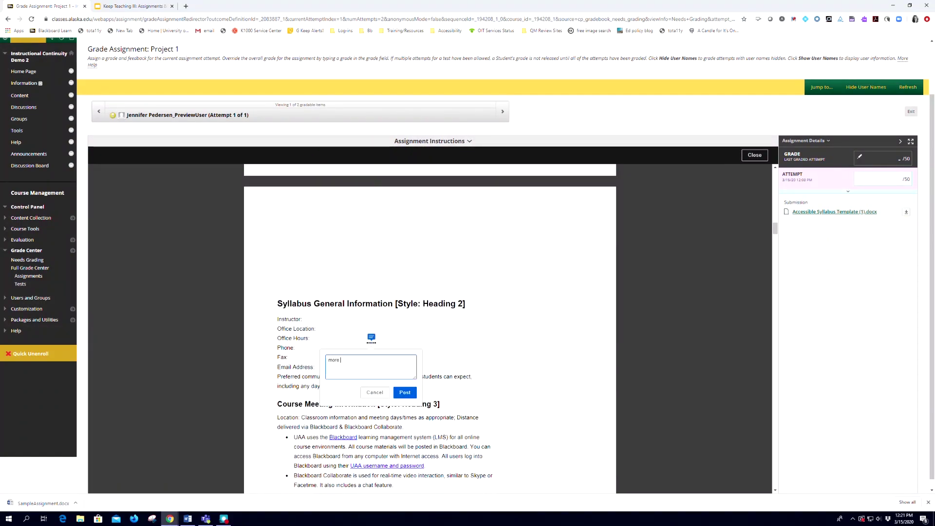
pyautogui.write('comments')
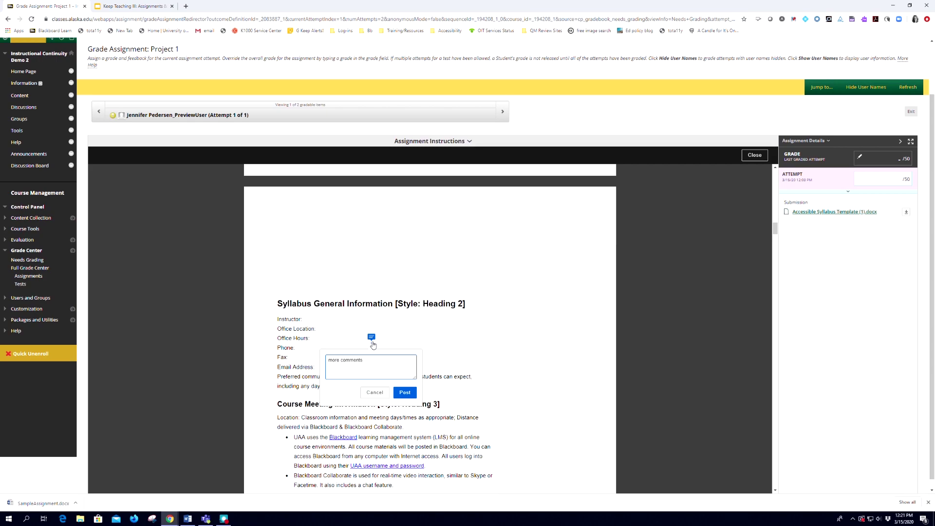
pyautogui.click(405, 392)
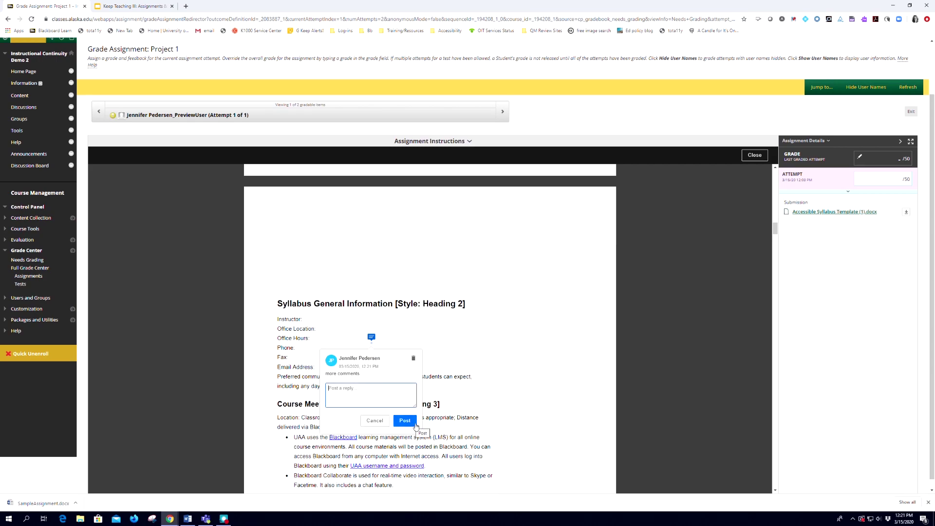
pyautogui.click(754, 157)
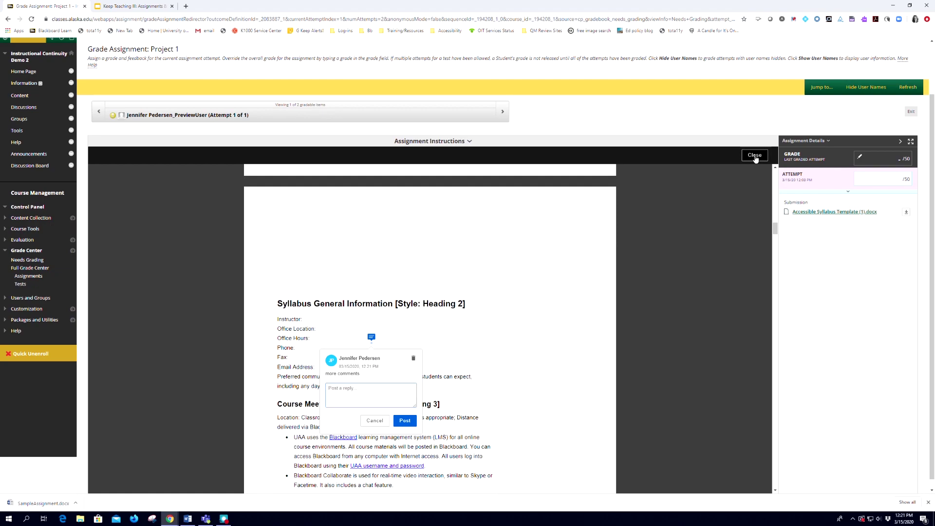
# Step: Grade the Project 1 attempt 44 out of 50 with the learner feedback "provide feedback." and submit it
pyautogui.click(849, 194)
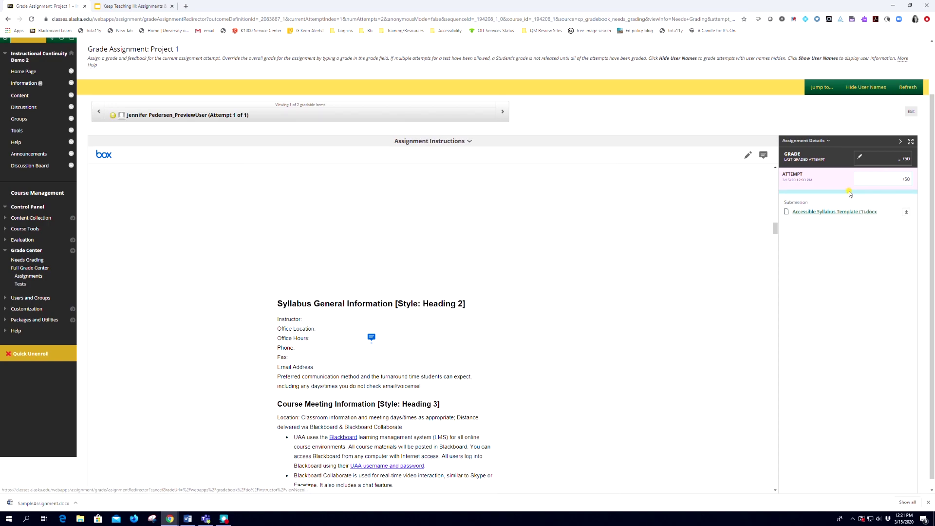
pyautogui.click(870, 178)
pyautogui.write('44')
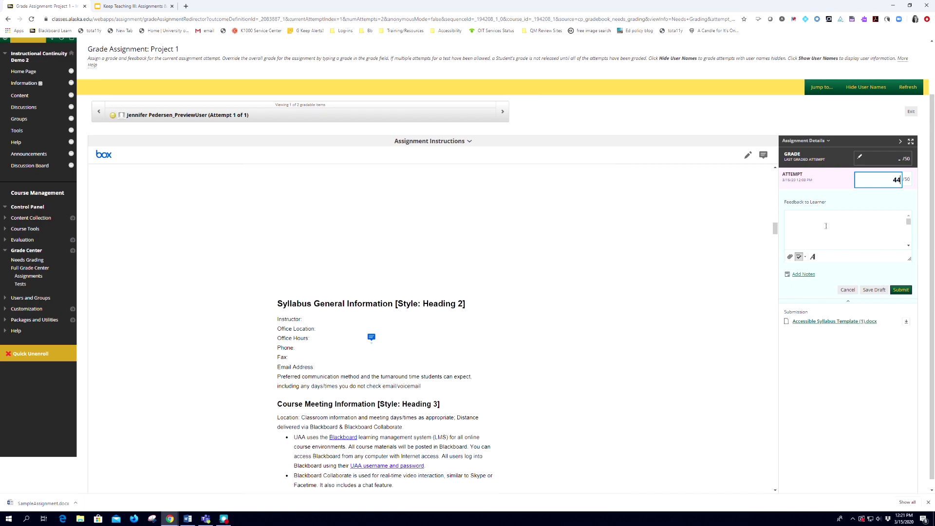
pyautogui.click(826, 226)
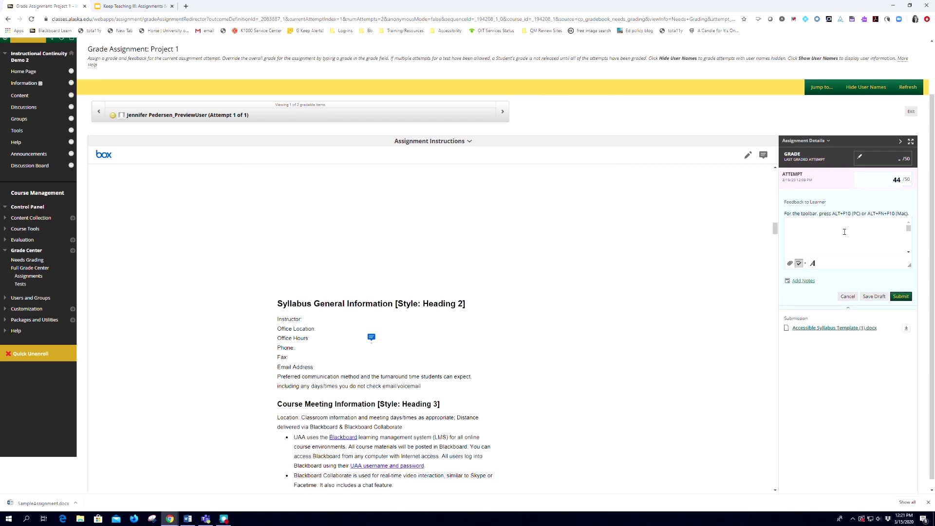
pyautogui.write('provide feedback.')
pyautogui.click(900, 297)
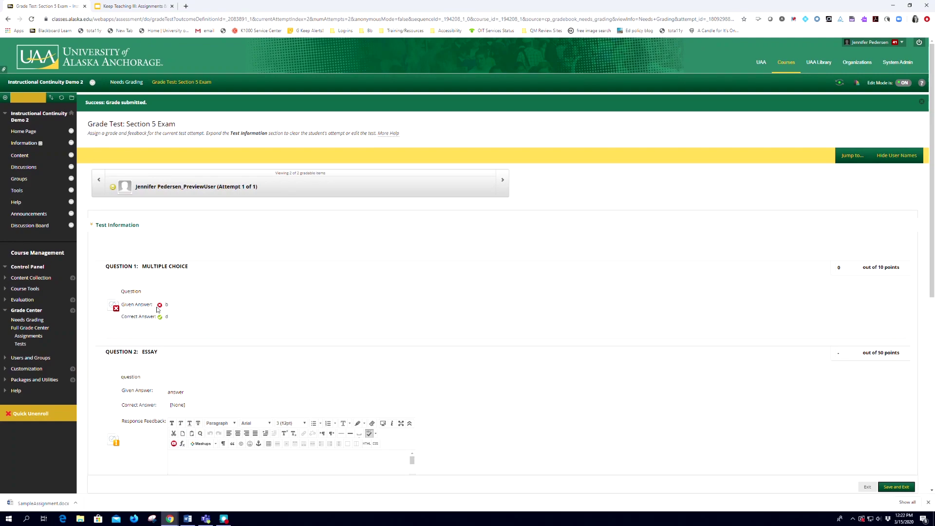
# Step: Override the multiple-choice Question 1 score of the Section 5 Exam attempt with 5 points
pyautogui.click(840, 267)
pyautogui.write('5')
pyautogui.click(786, 316)
# Step: Score the essay Question 2 with the response feedback "feedback", and save and exit the exam attempt
pyautogui.scroll(-3, 703, 309)
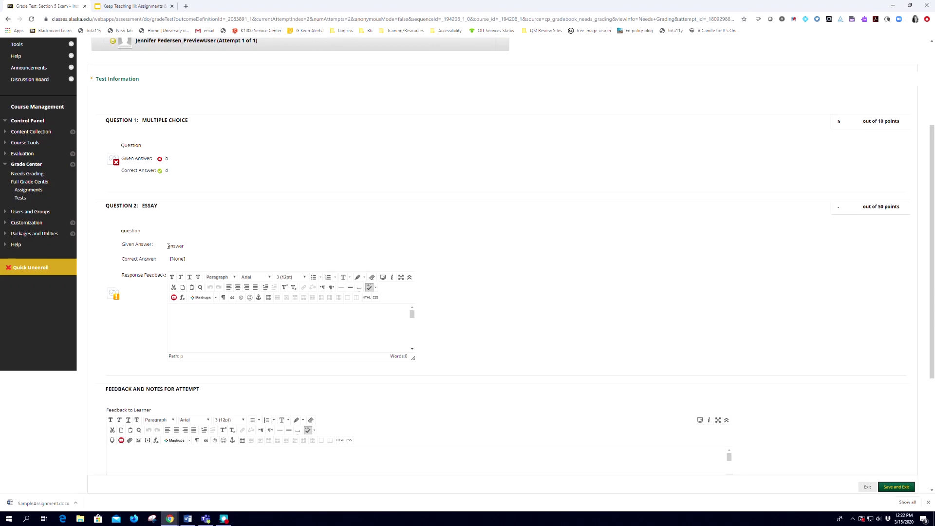
pyautogui.moveTo(166, 245); pyautogui.dragTo(184, 247)
pyautogui.click(227, 317)
pyautogui.write('feedback')
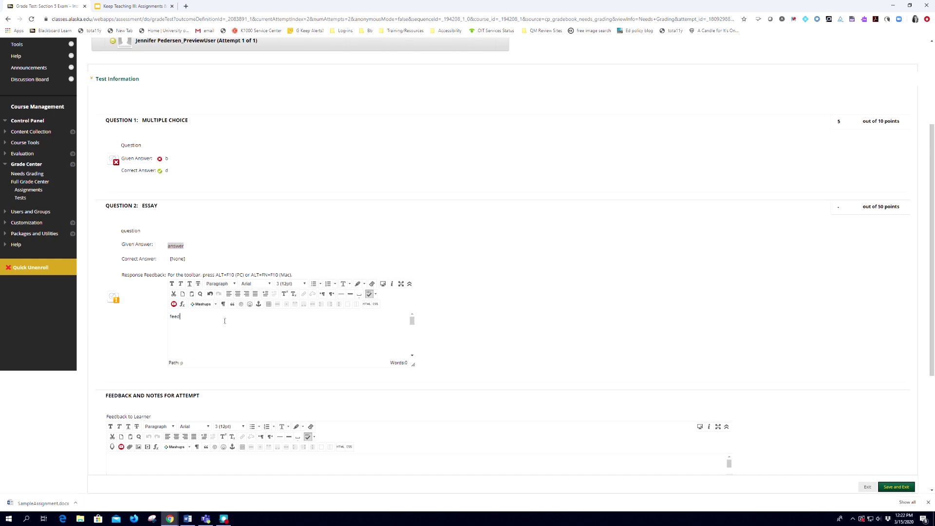
pyautogui.click(857, 207)
pyautogui.scroll(-4, 830, 319)
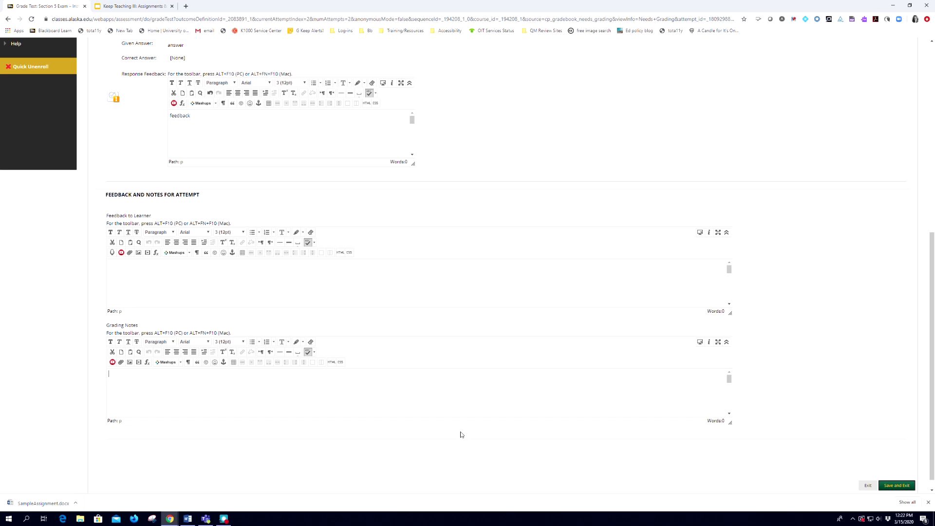
pyautogui.click(904, 487)
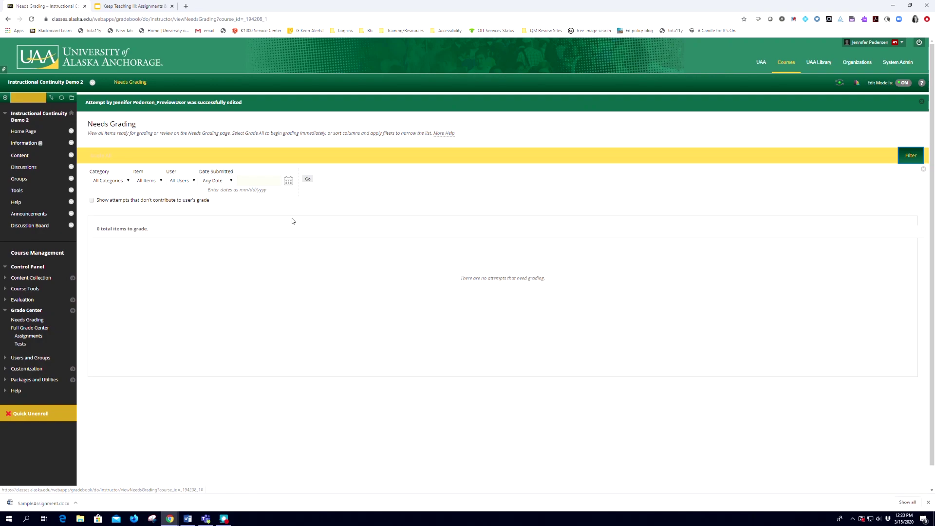
# Step: Open the Full Grade Center for the course
pyautogui.click(44, 329)
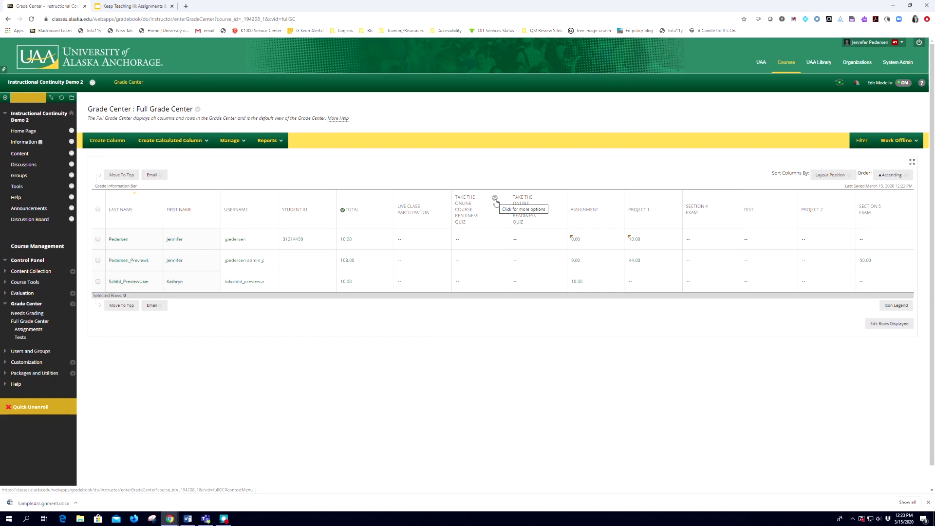
pyautogui.click(495, 198)
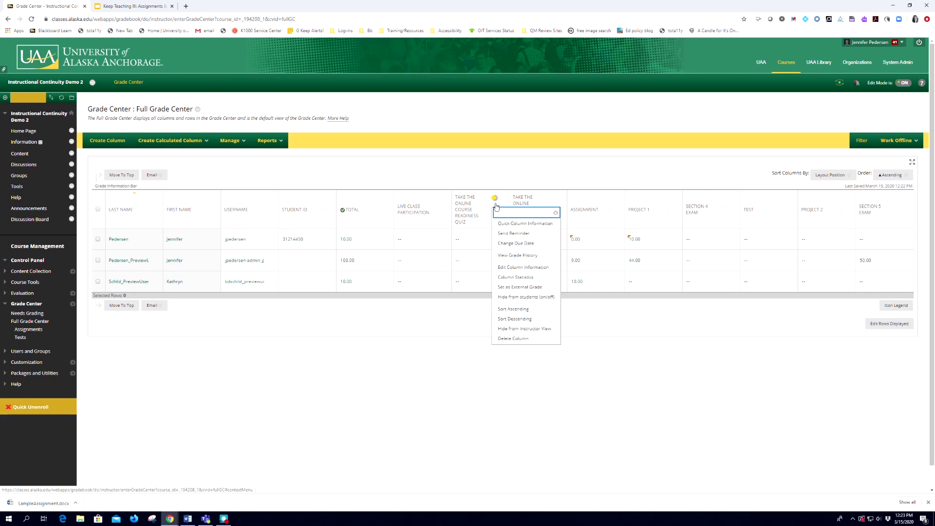
pyautogui.click(515, 339)
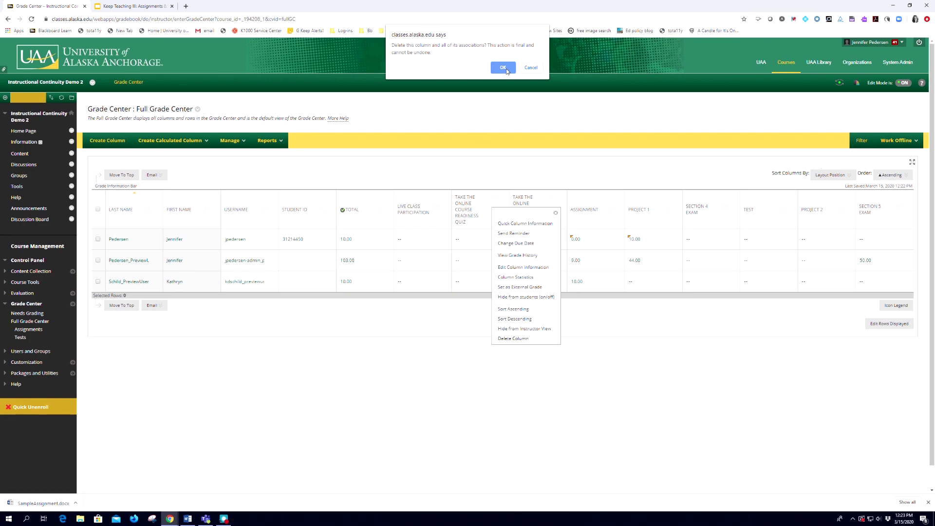
pyautogui.click(502, 173)
pyautogui.click(529, 67)
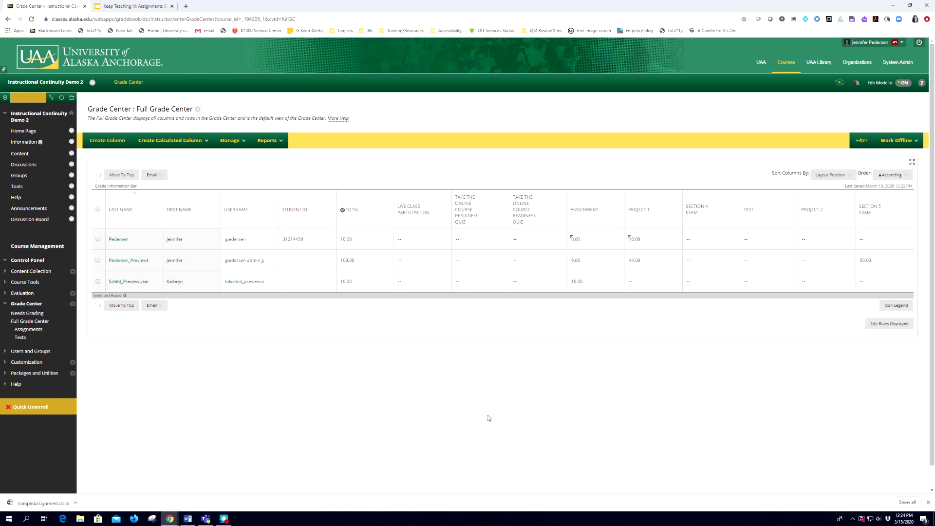
pyautogui.tripleClick(489, 304)
# Step: Create a grade column named Zoom Meeting with 5 points possible and submit it
pyautogui.click(105, 142)
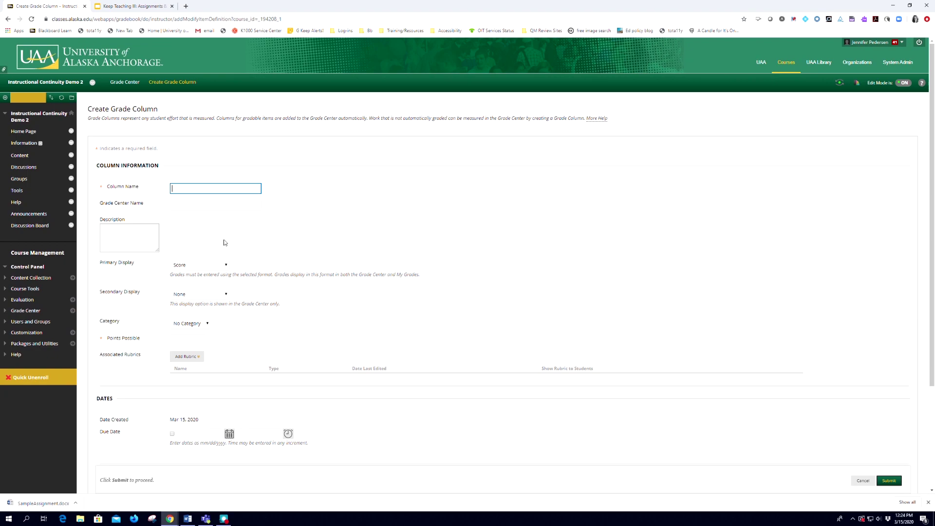
pyautogui.write('Zoom Mem')
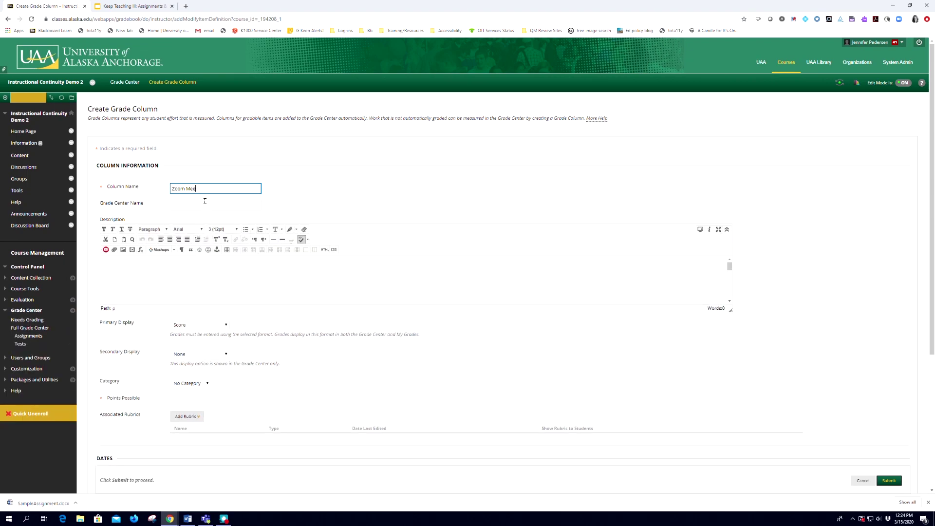
pyautogui.write('ting')
pyautogui.click(130, 276)
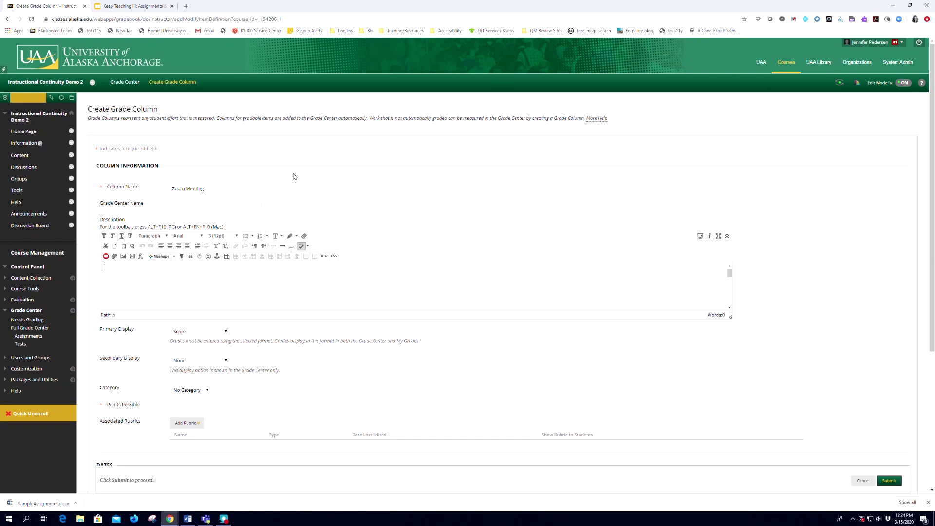
pyautogui.scroll(-3, 282, 385)
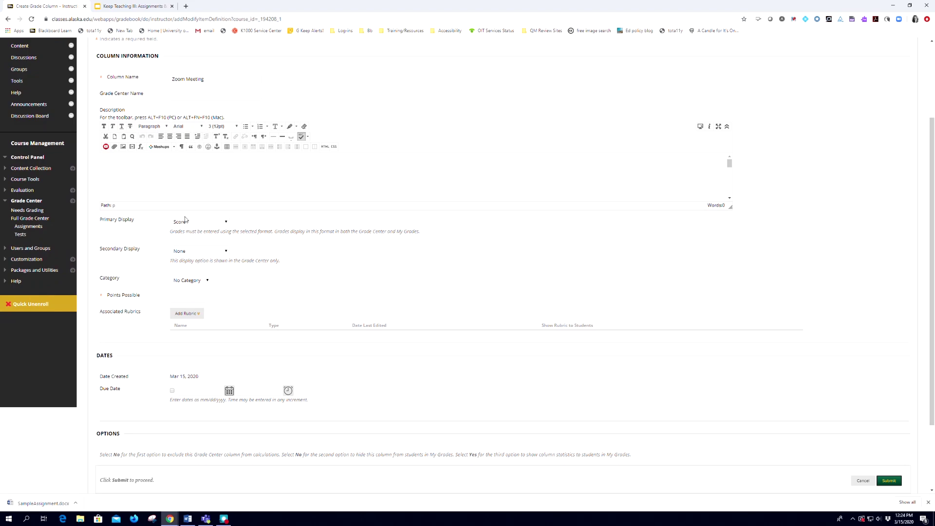
pyautogui.click(181, 297)
pyautogui.write('5')
pyautogui.scroll(-3, 288, 304)
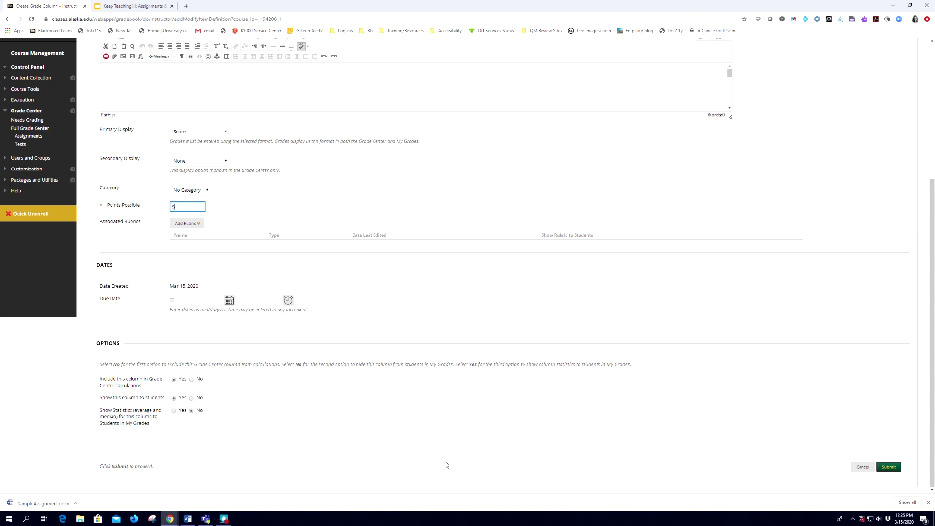
pyautogui.click(887, 467)
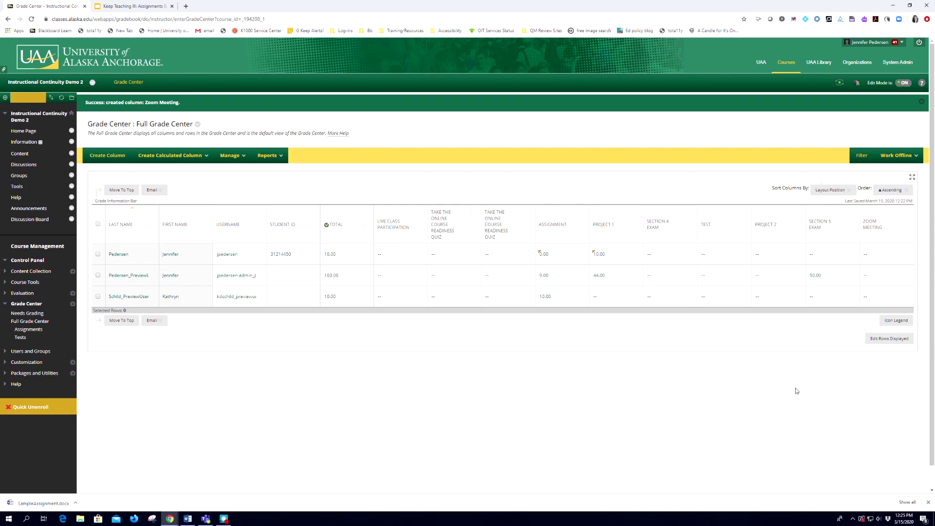
# Step: Open the Grade Center's Column Organization and move Zoom Meeting directly below Live Class Participation
pyautogui.click(231, 156)
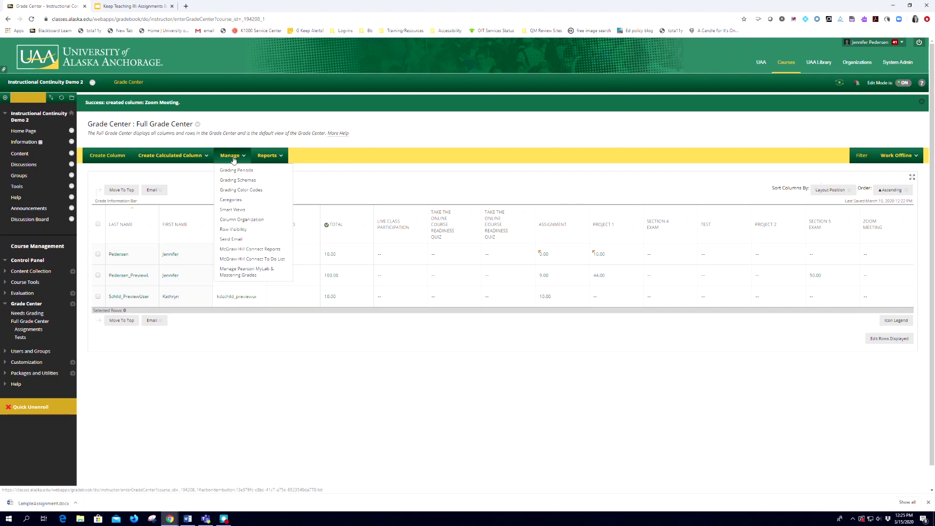
pyautogui.click(235, 221)
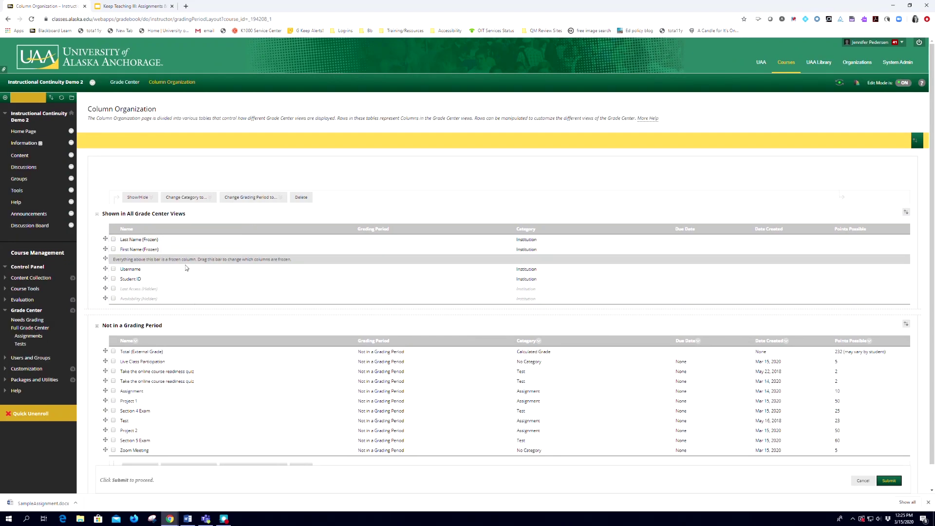
pyautogui.scroll(-1, 290, 220)
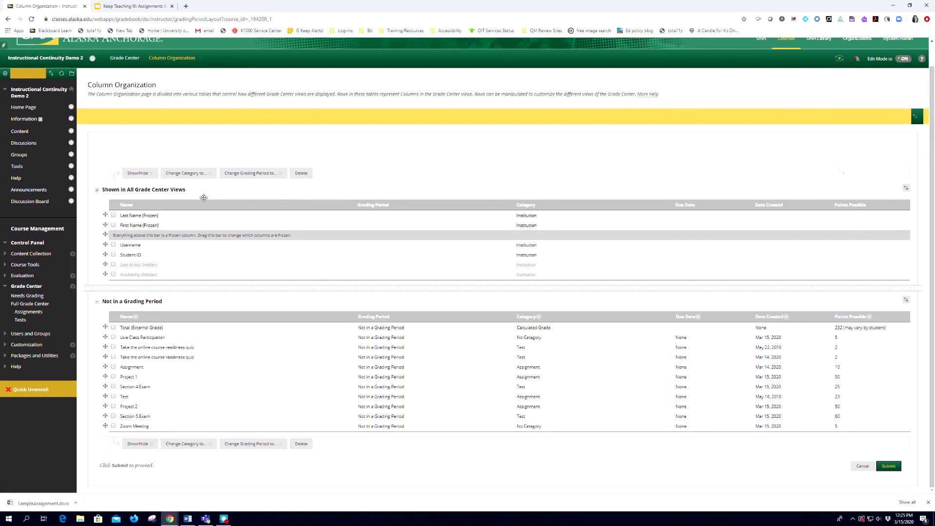
pyautogui.scroll(1, 203, 198)
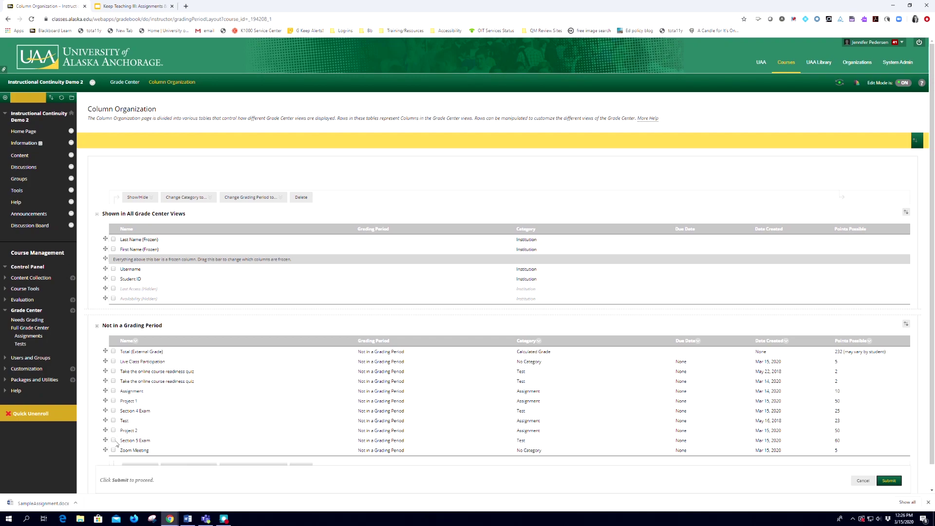
pyautogui.moveTo(105, 450); pyautogui.dragTo(105, 368)
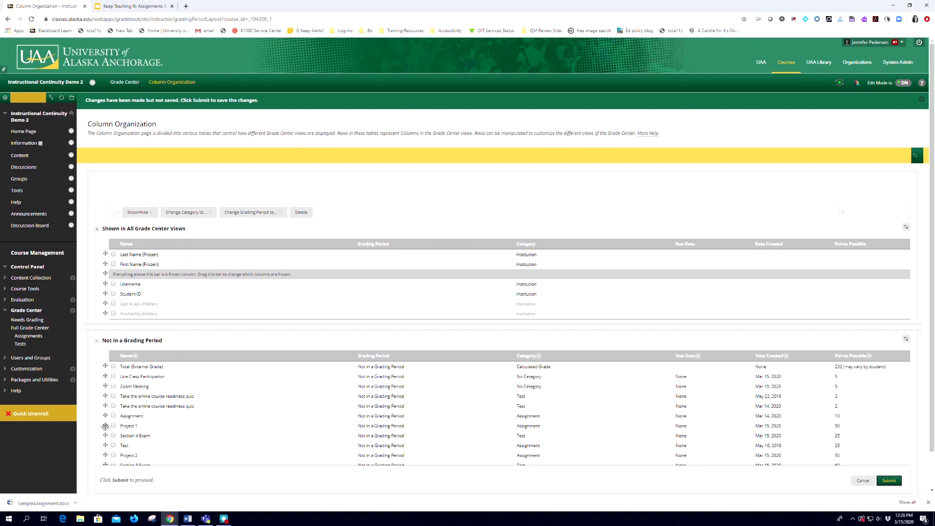
# Step: Reorder the remaining columns so Test, Section 4 Exam, Section 5 Exam, Project 1 and Project 2 come last in that order, and submit
pyautogui.moveTo(107, 434); pyautogui.dragTo(139, 434)
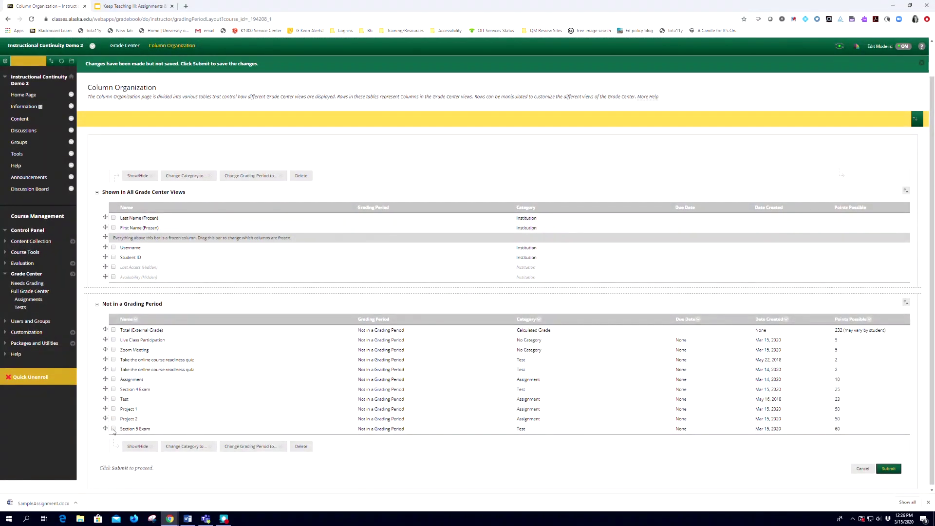
pyautogui.moveTo(105, 429)
pyautogui.mouseDown()
pyautogui.moveTo(105, 399)
pyautogui.moveTo(105, 412)
pyautogui.mouseUp()
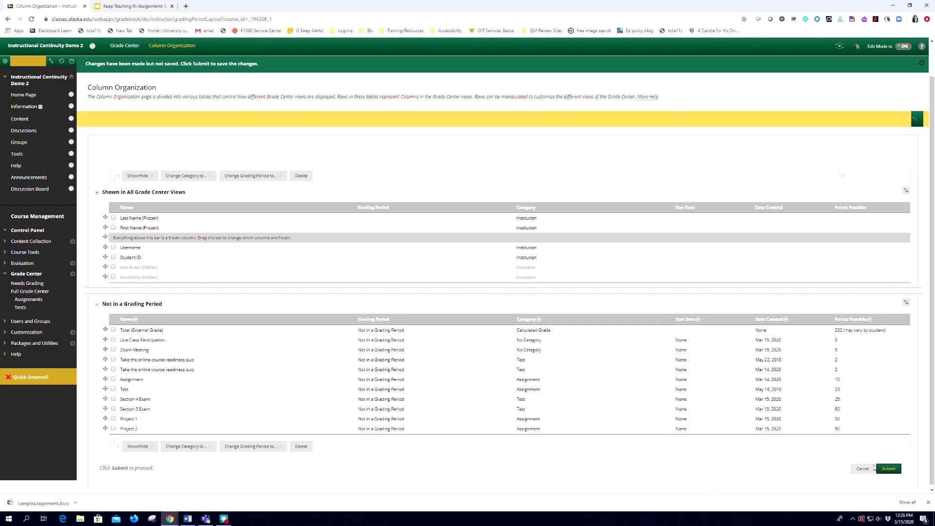
pyautogui.click(894, 470)
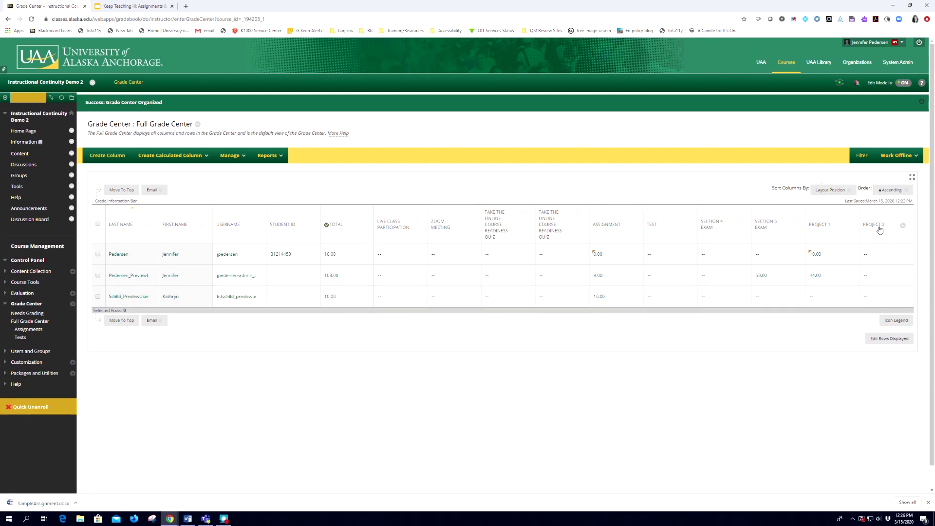
# Step: Open the graded attempts for the Project 1 column, look through the submitted document and its grade, and exit to the Full Grade Center
pyautogui.moveTo(879, 230)
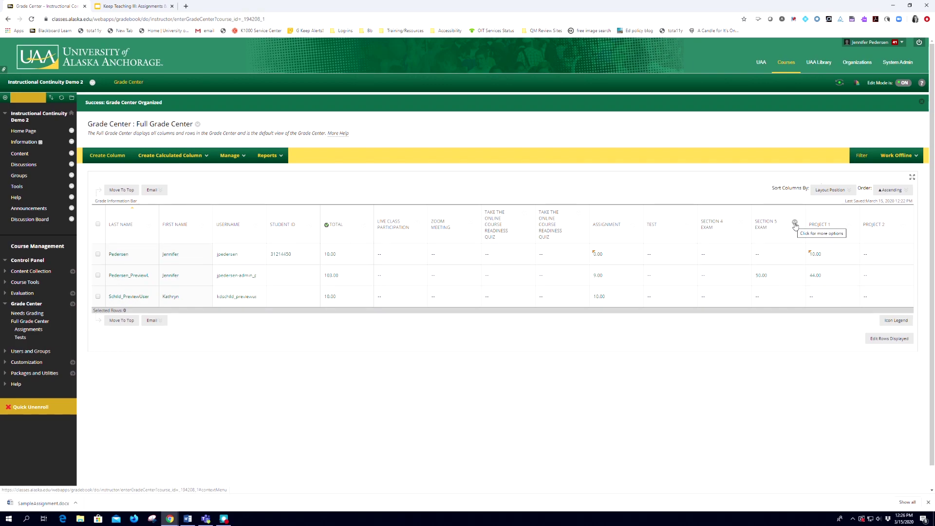
pyautogui.click(849, 227)
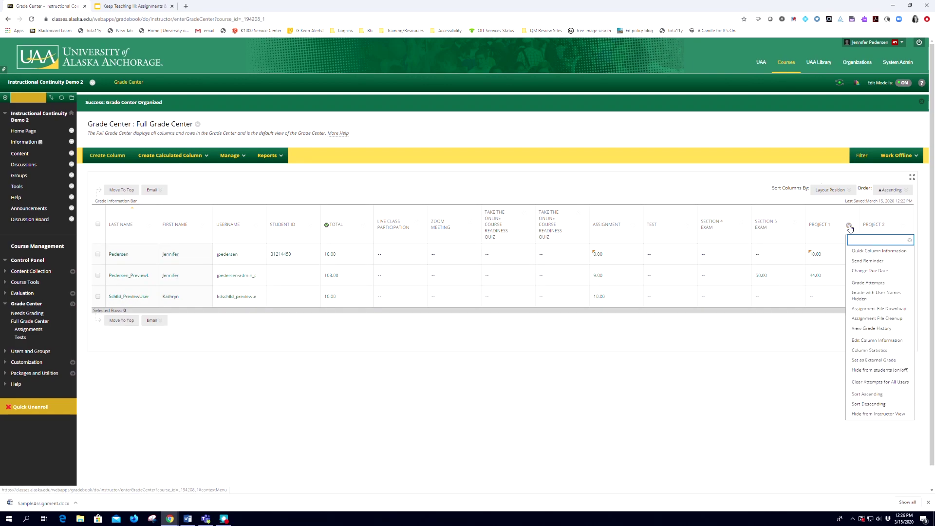
pyautogui.click(862, 284)
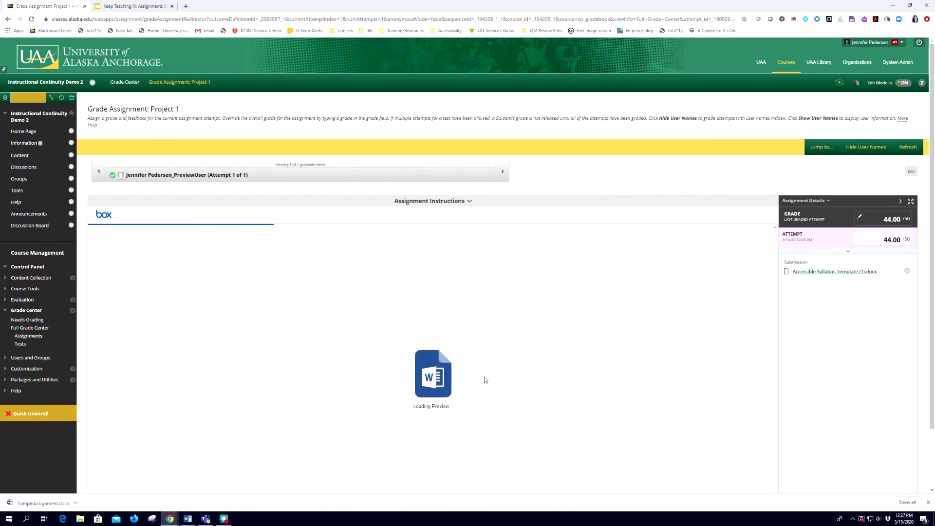
pyautogui.scroll(-1, 626, 281)
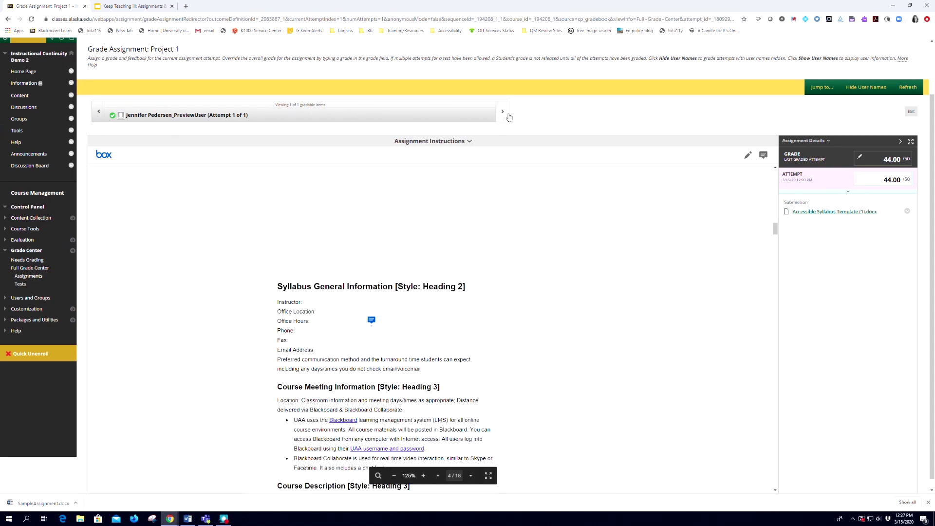
pyautogui.scroll(-1, 911, 464)
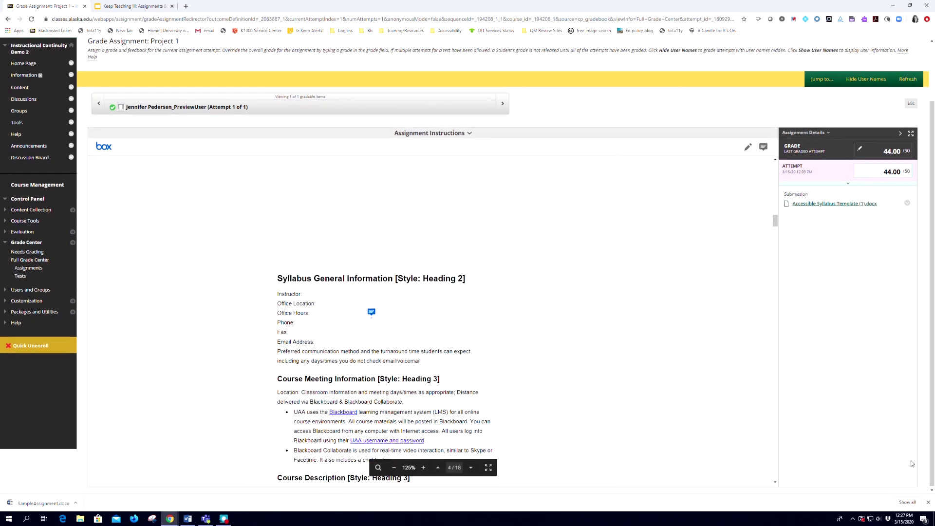
pyautogui.click(916, 105)
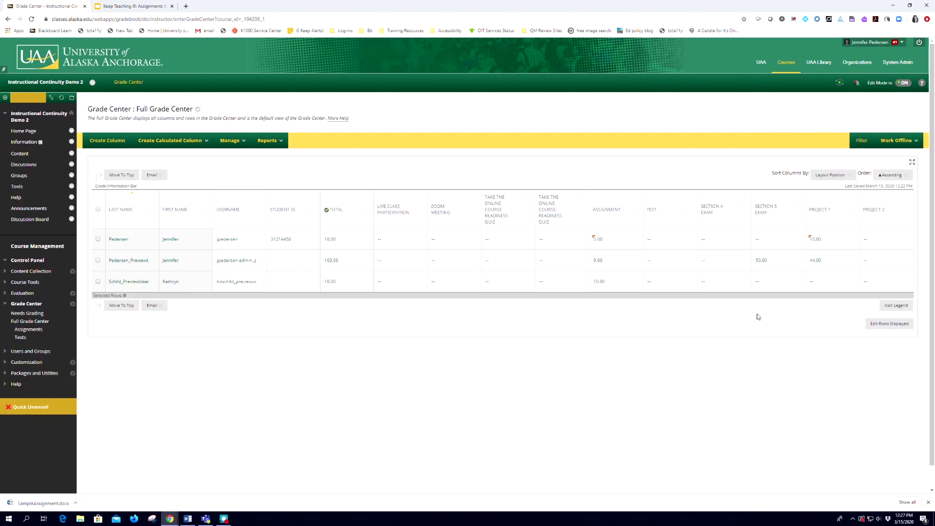
# Step: Enter a Project 1 grade of 20 for the student in the last row and save it
pyautogui.click(816, 284)
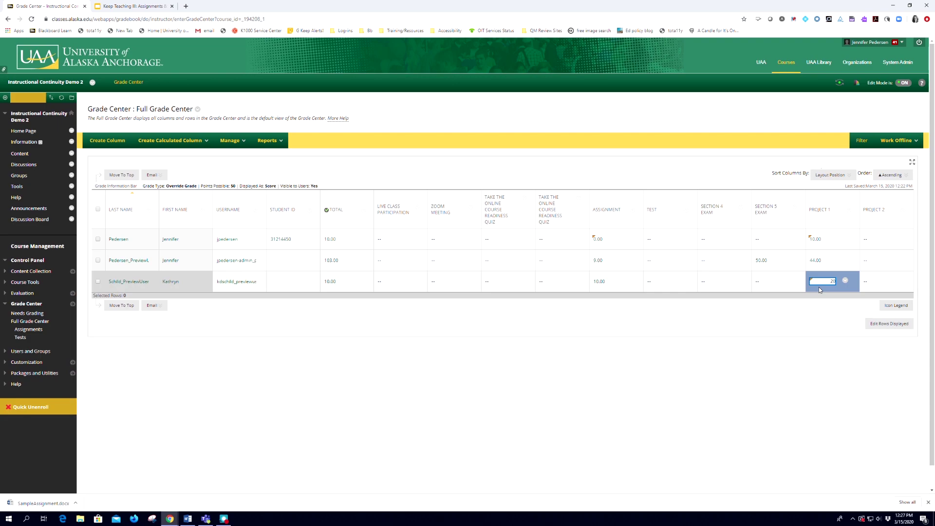
pyautogui.click(832, 324)
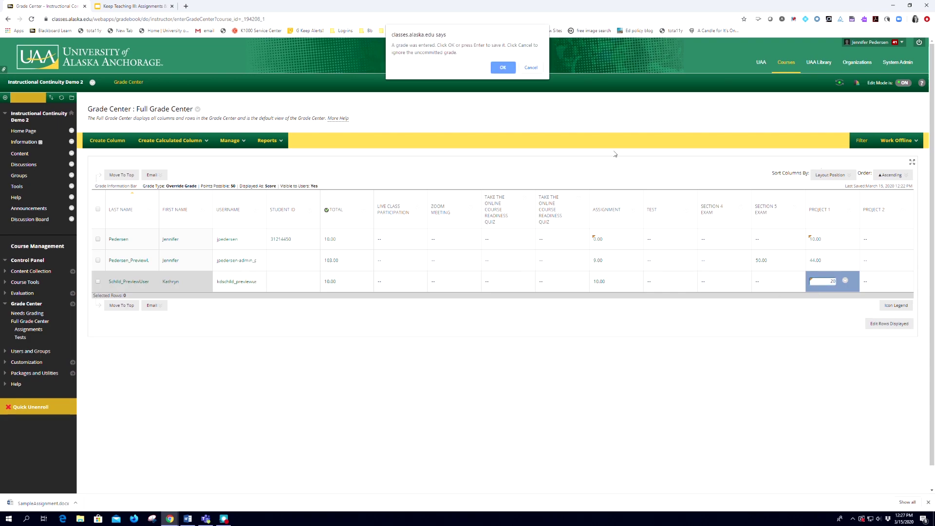
pyautogui.click(501, 69)
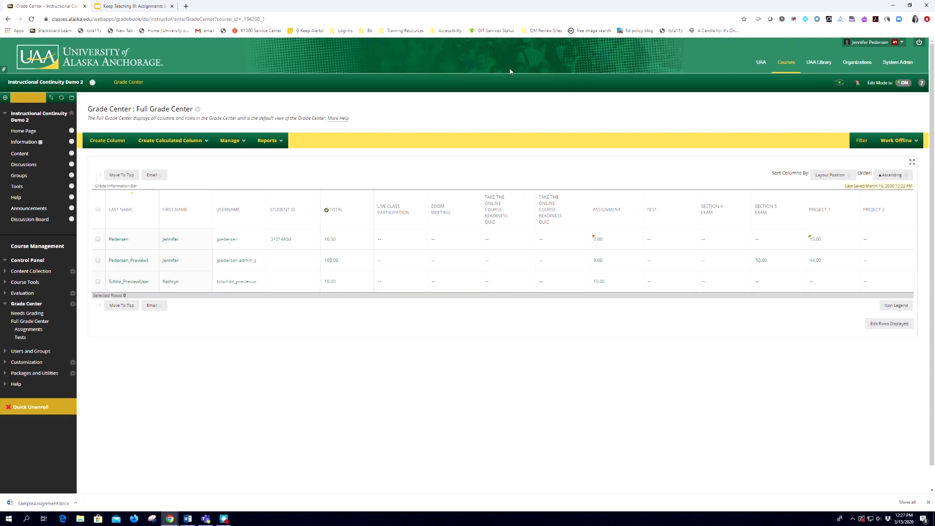